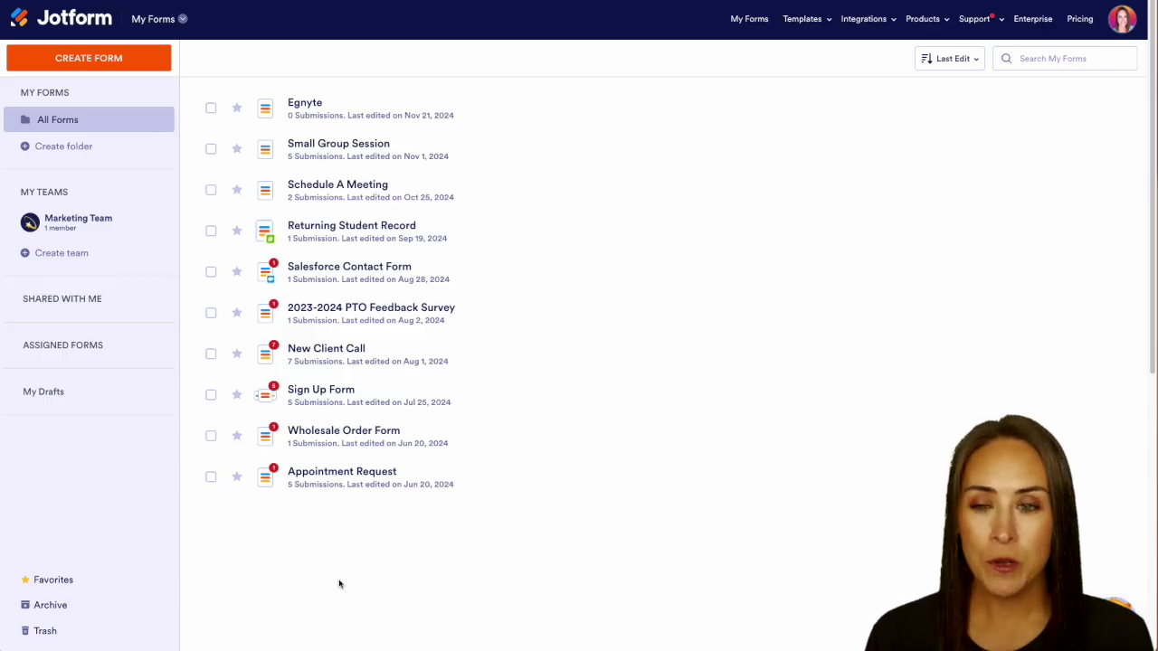
# - Create a One Step Approval workflow and select the Egnyte form as its starting point
pyautogui.click(173, 21)
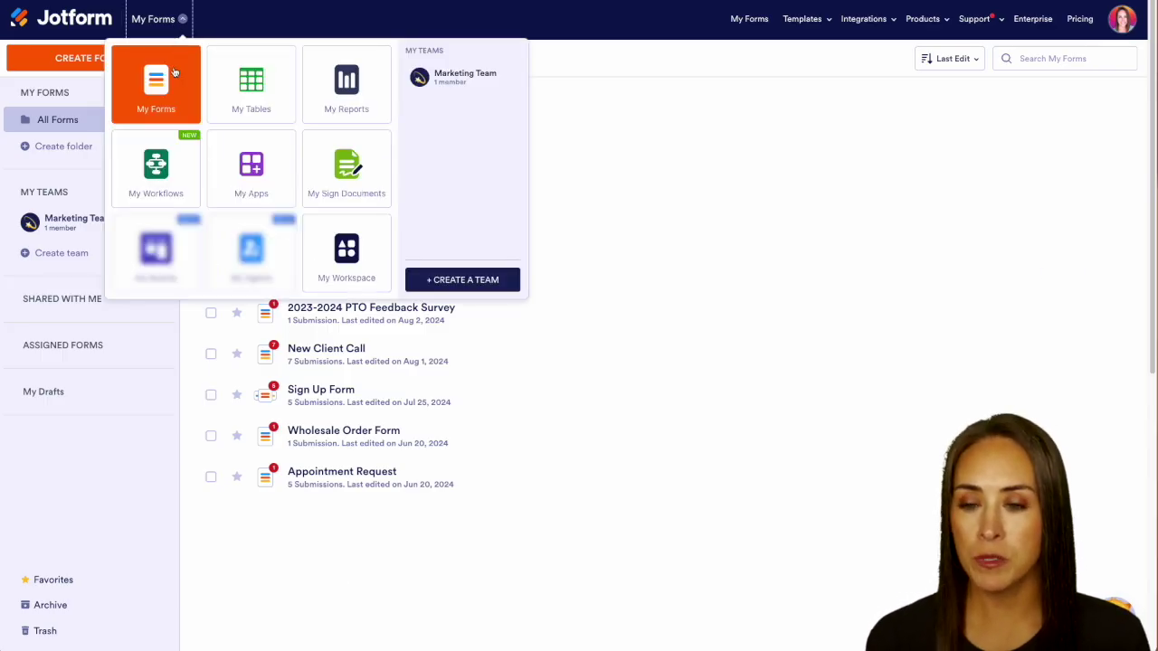
pyautogui.click(156, 184)
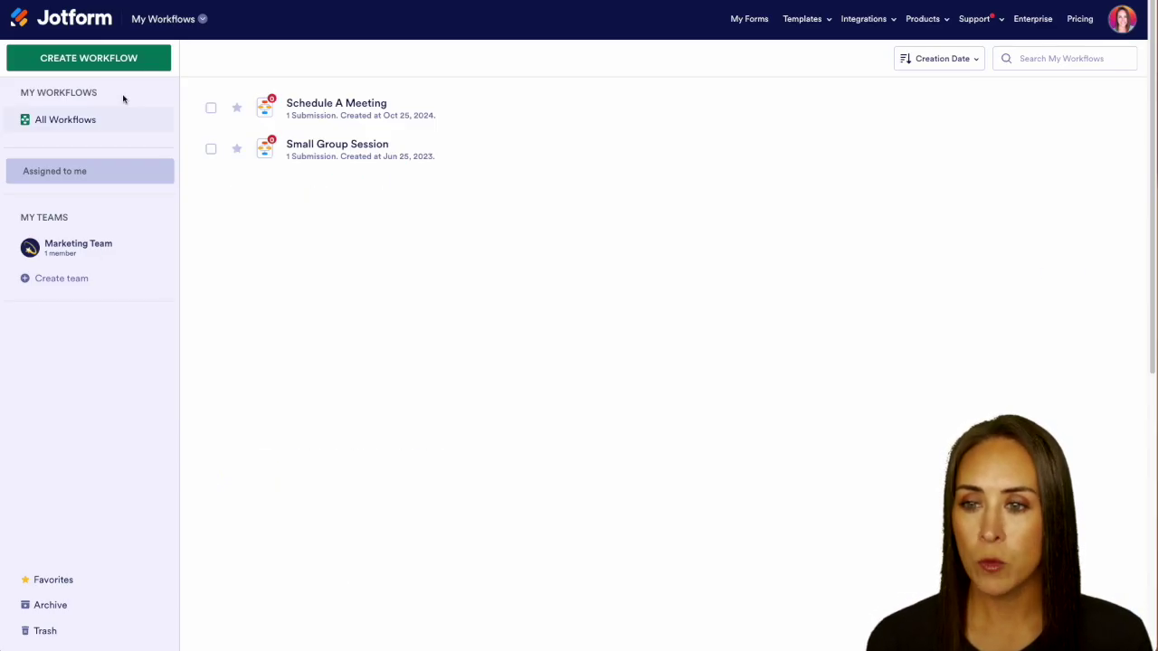
pyautogui.click(89, 57)
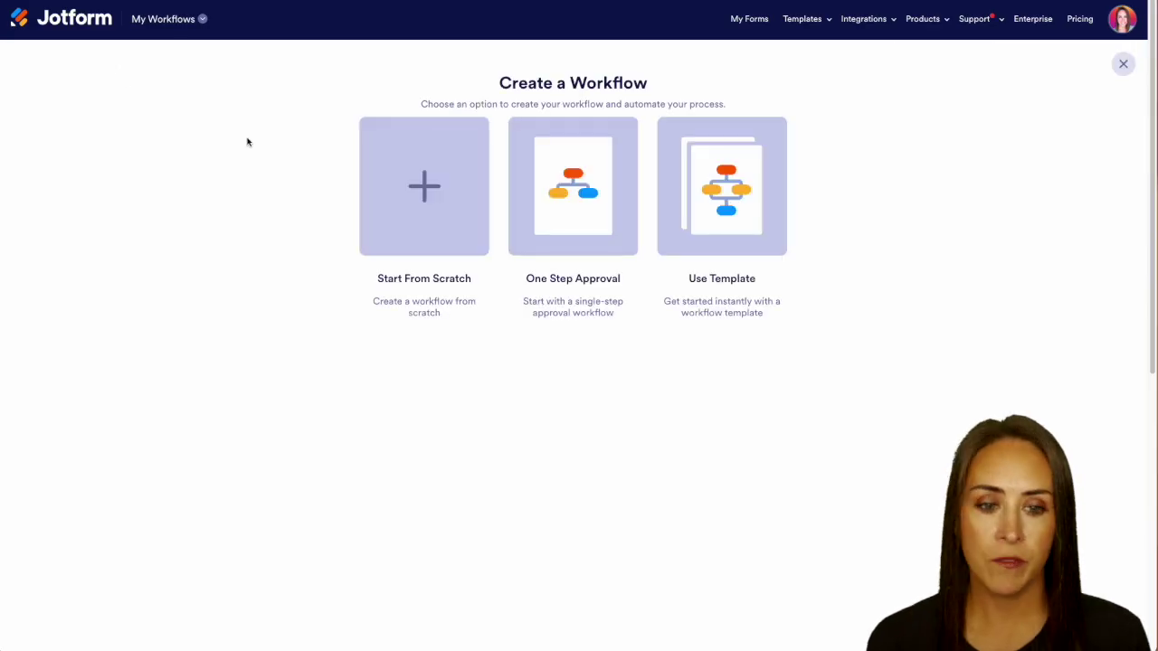
pyautogui.click(586, 188)
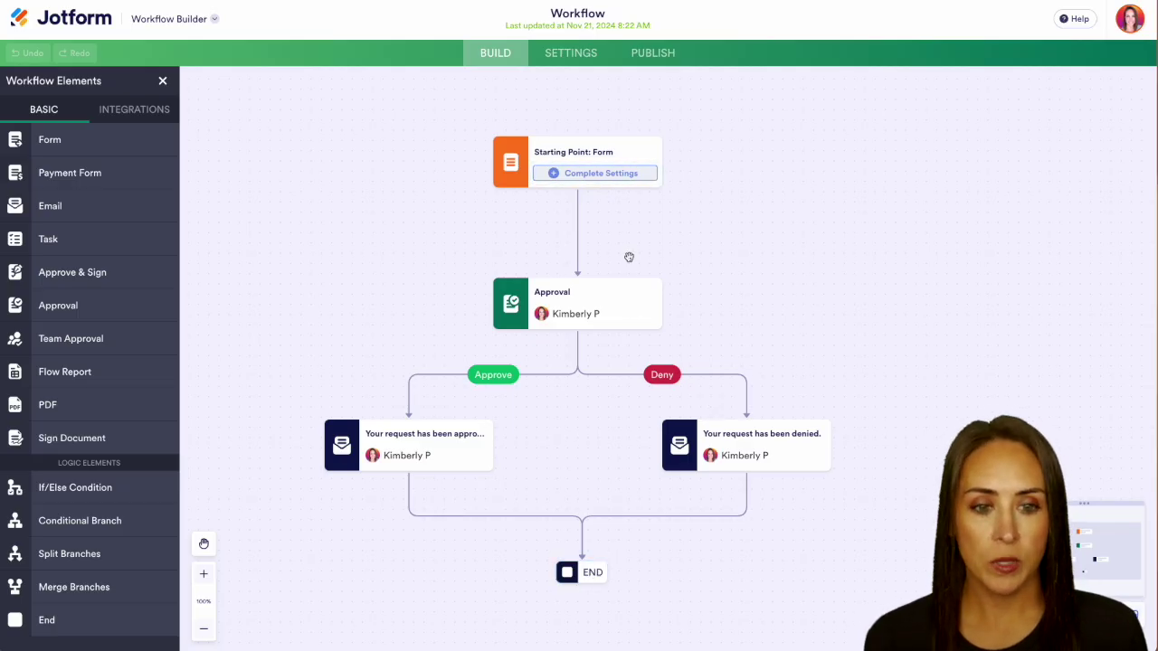
pyautogui.click(593, 174)
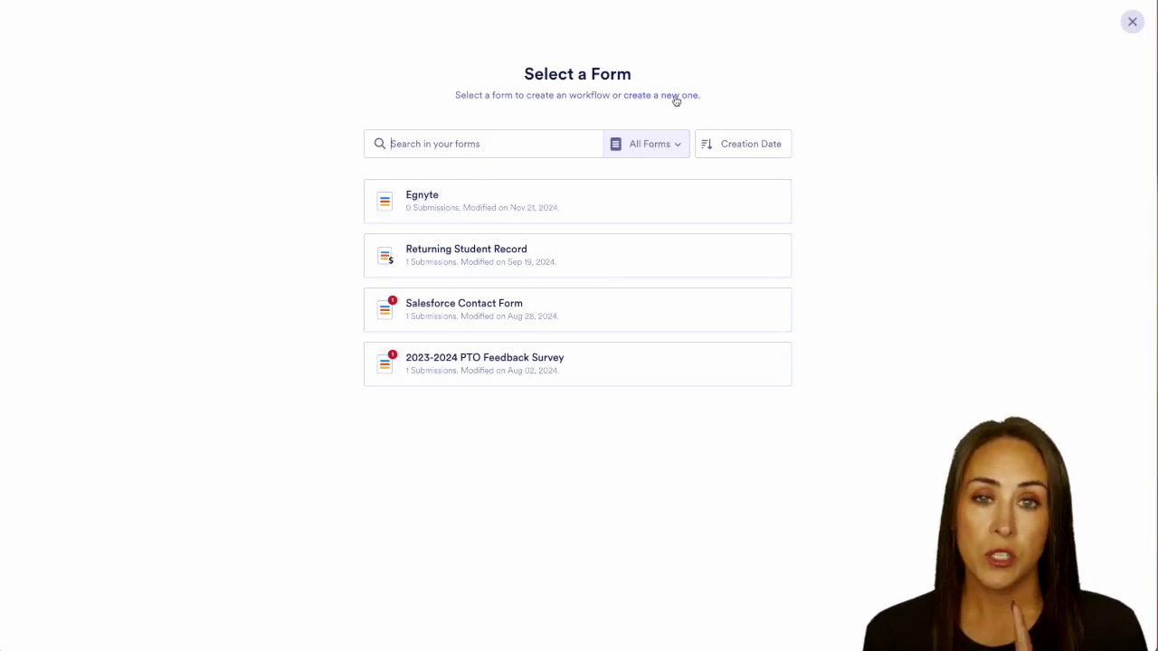
pyautogui.click(460, 194)
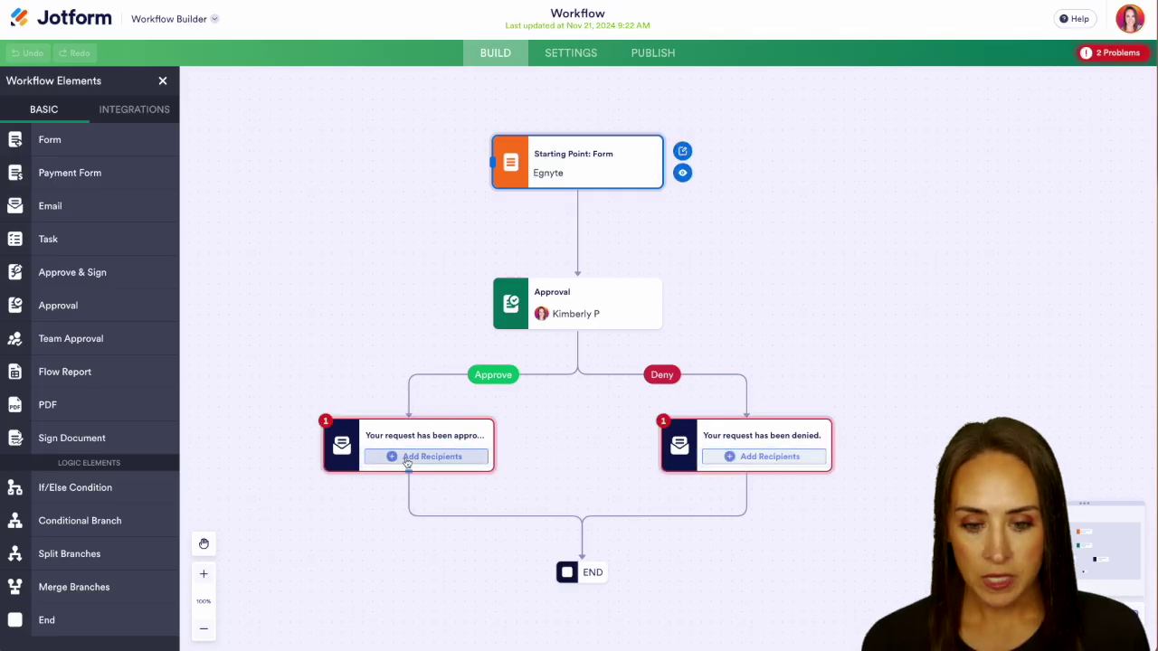
# - Set the recipient of the approved-request email to the form's Email field and save
pyautogui.click(395, 459)
pyautogui.click(760, 344)
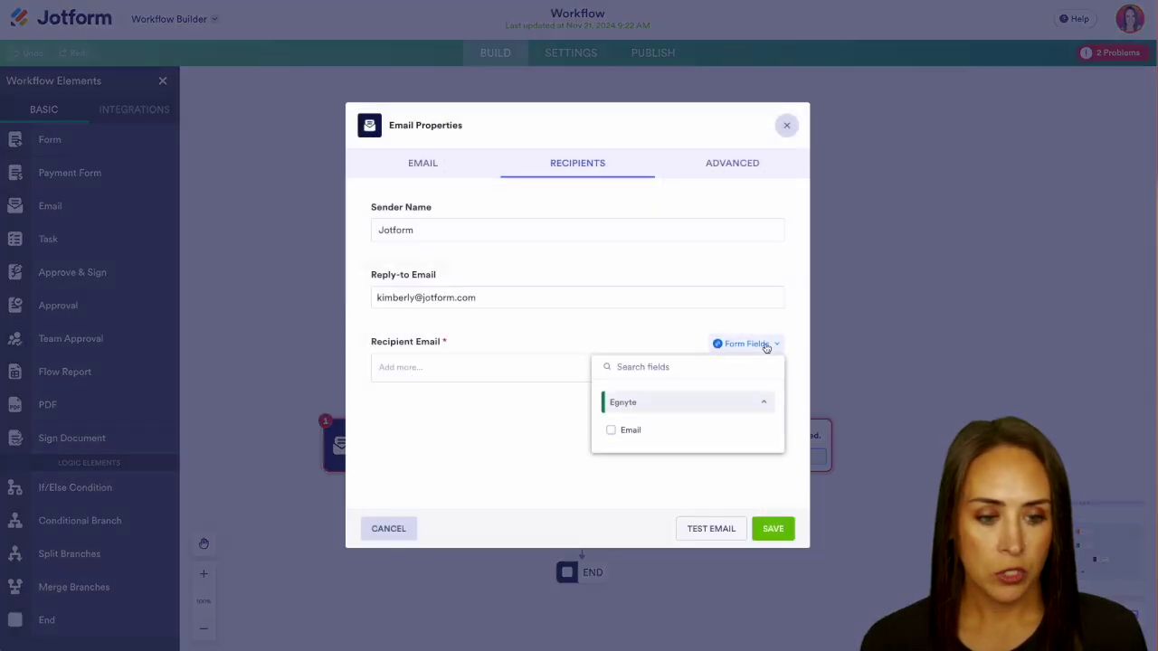
pyautogui.click(634, 432)
pyautogui.click(772, 529)
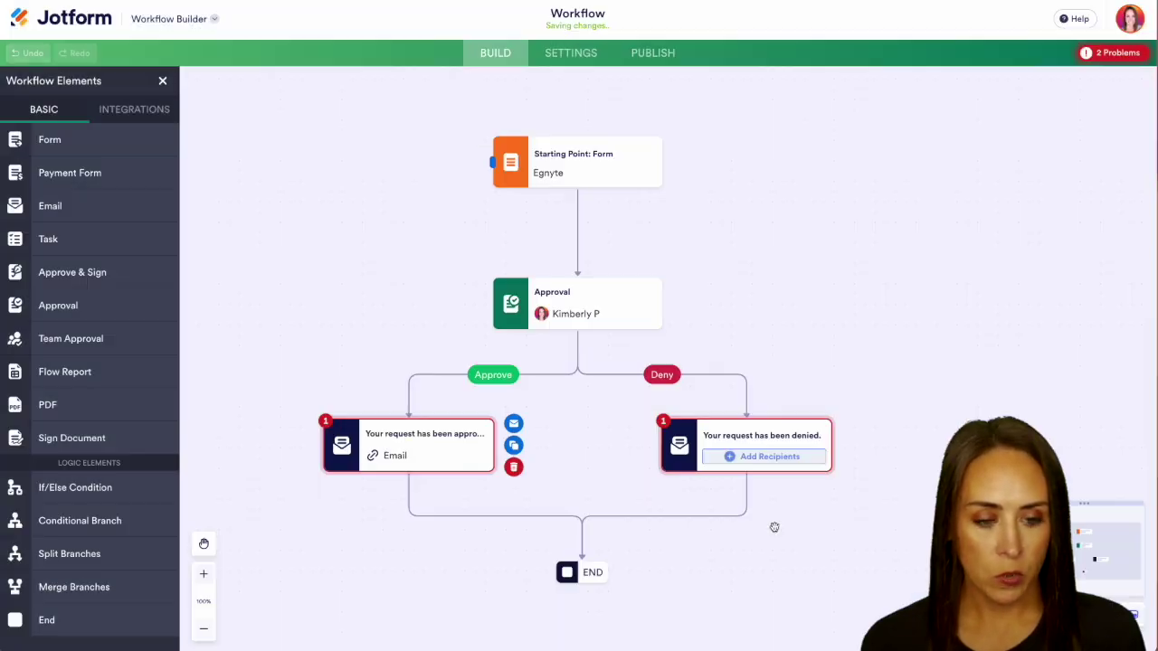
# - Set the recipient of the denied-request email to the form's Email field and save
pyautogui.click(797, 459)
pyautogui.click(767, 344)
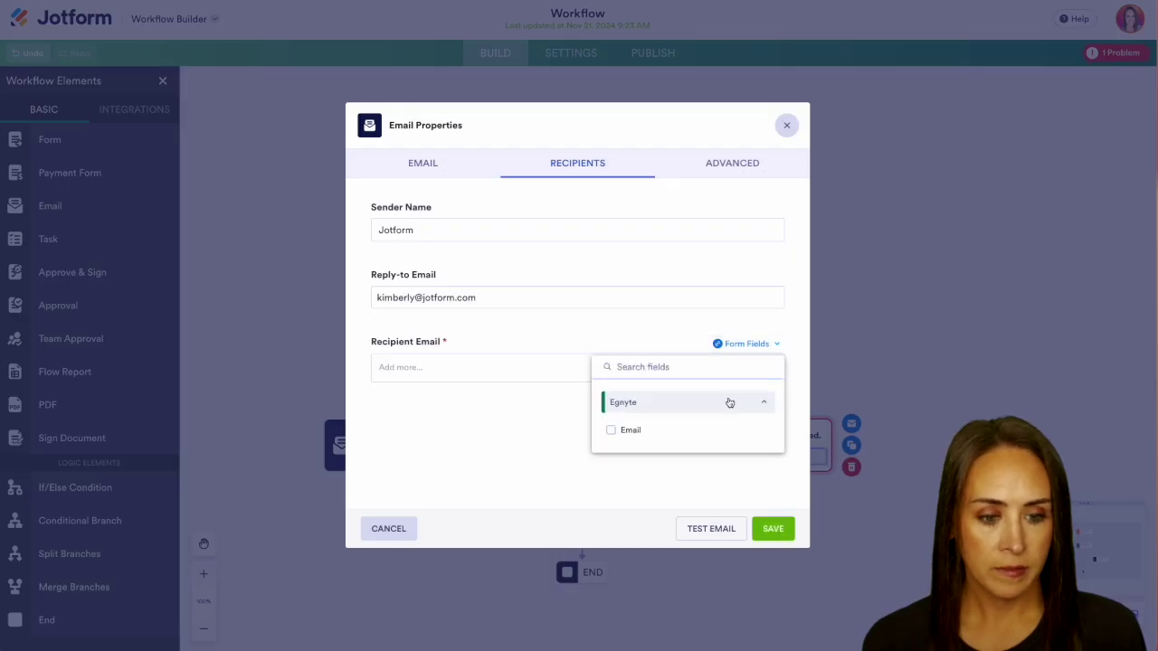
pyautogui.click(683, 434)
pyautogui.click(767, 525)
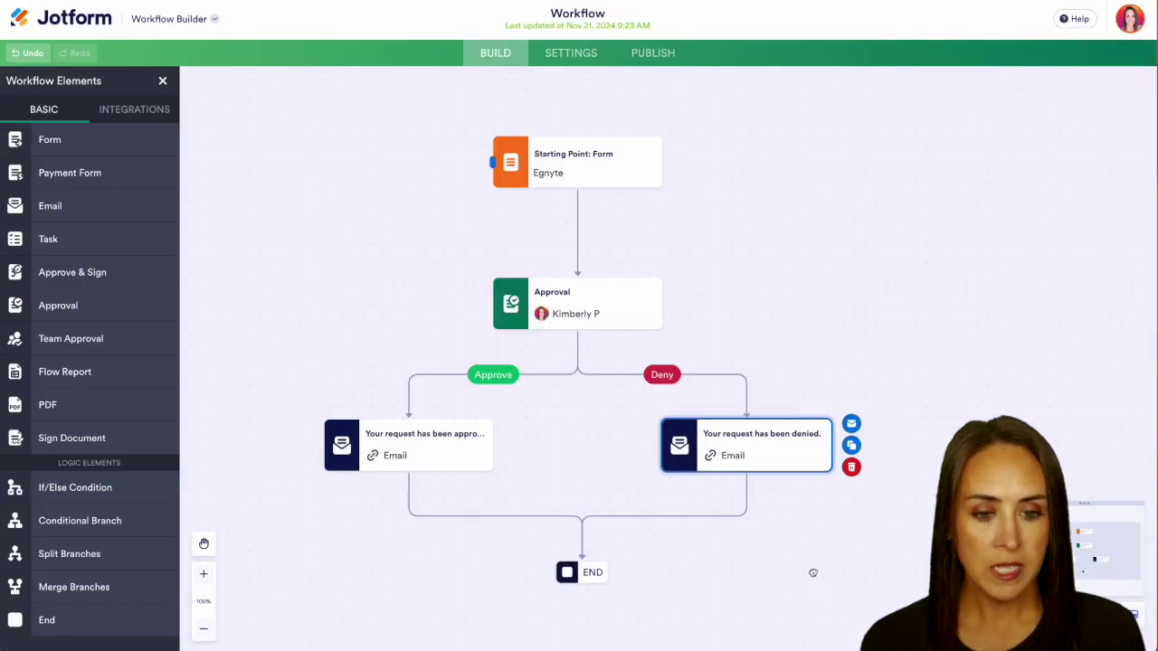
# - Move the END element further down and delete the link between the approved-request email and END
pyautogui.moveTo(811, 571); pyautogui.dragTo(805, 342)
pyautogui.moveTo(584, 338); pyautogui.dragTo(582, 527)
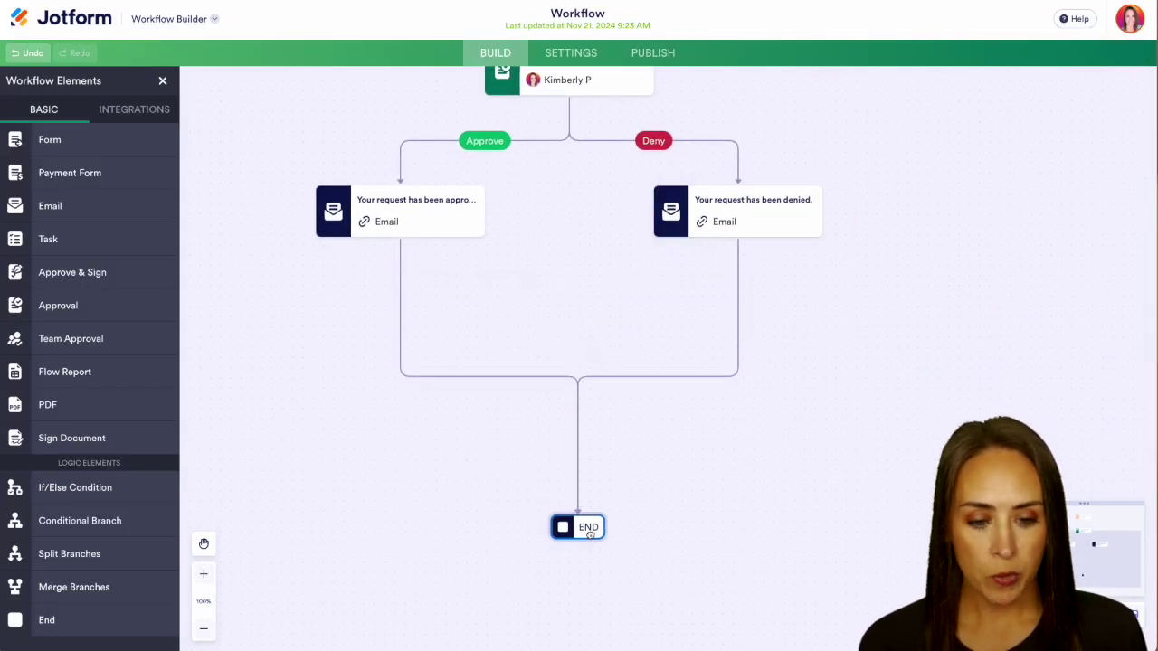
pyautogui.click(466, 379)
pyautogui.click(522, 392)
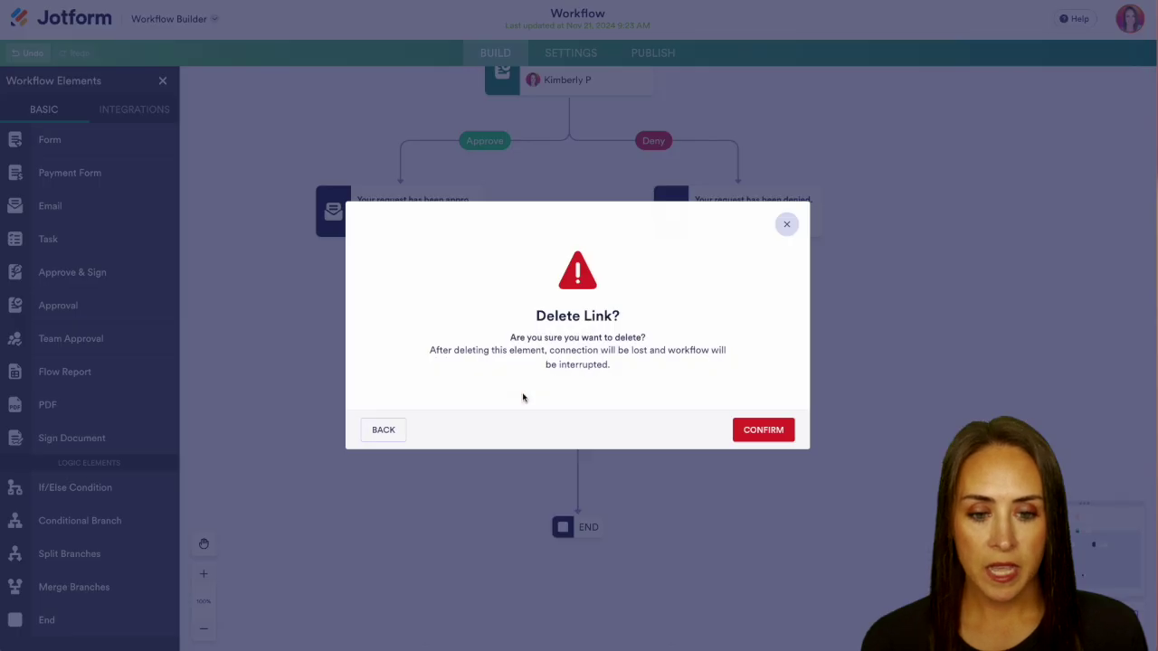
pyautogui.click(756, 431)
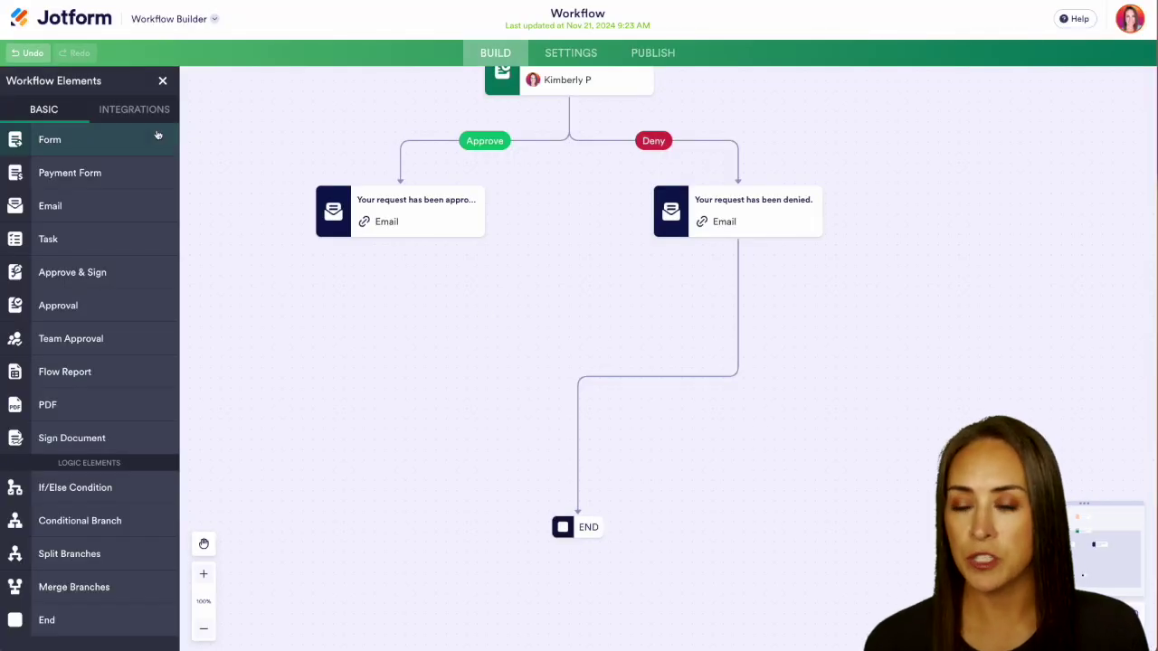
# - Add an Egnyte Send Files element below the approved-request email and connect it between that email and END
pyautogui.click(133, 111)
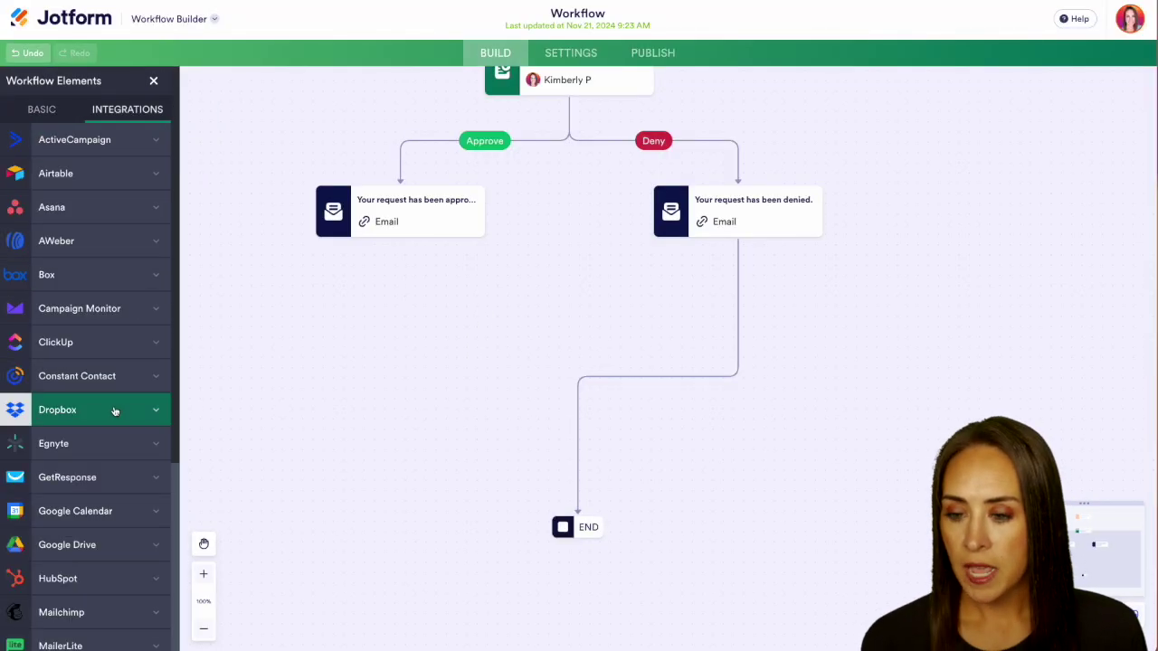
pyautogui.scroll(-1, 115, 409)
pyautogui.scroll(-3, 99, 380)
pyautogui.click(78, 360)
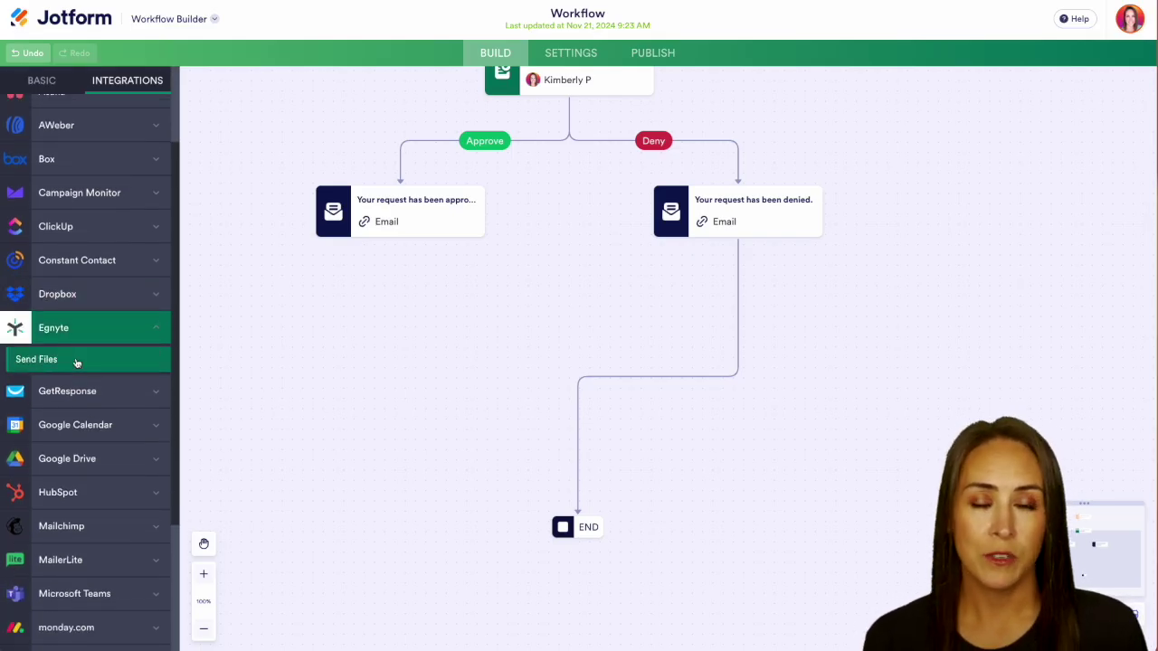
pyautogui.moveTo(60, 363); pyautogui.dragTo(377, 346)
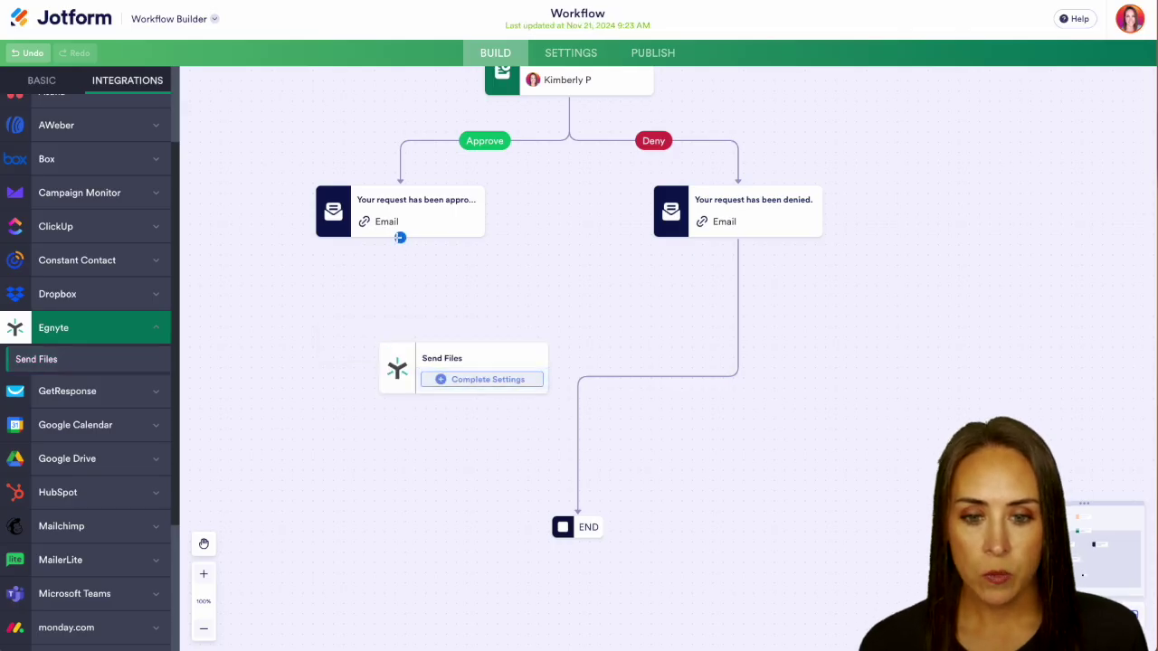
pyautogui.moveTo(400, 239); pyautogui.dragTo(577, 517)
# - In the Send Files settings, choose /Shared/Documents as the folder destination and name the folder File Uploads
pyautogui.moveTo(657, 401); pyautogui.dragTo(675, 499)
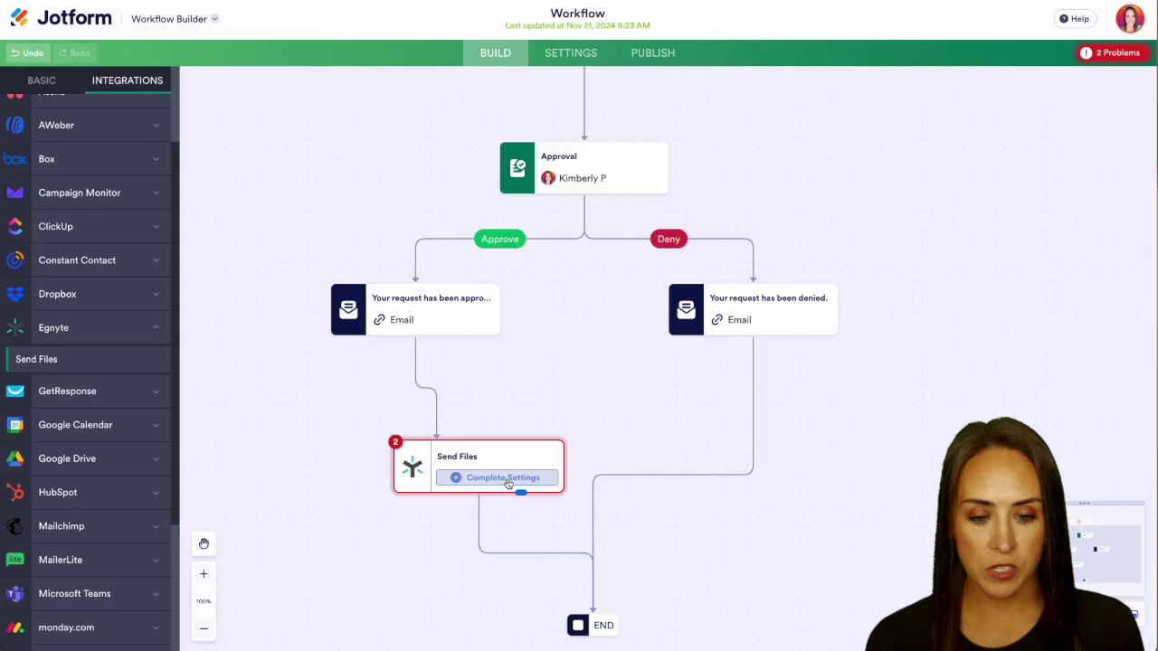
pyautogui.click(511, 479)
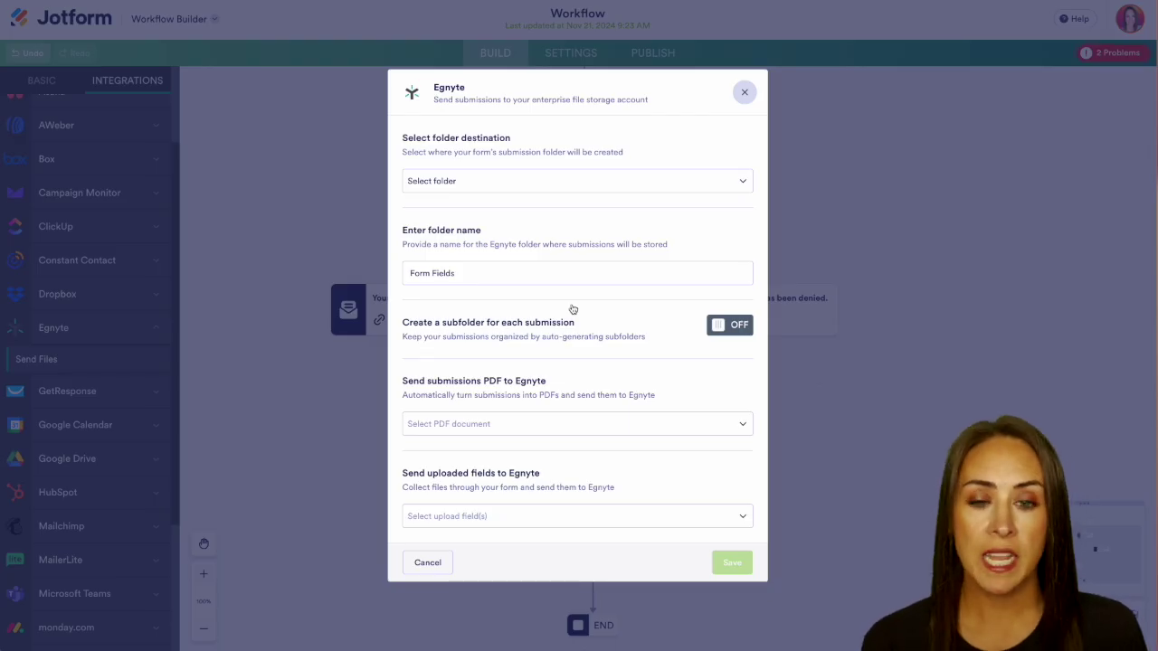
pyautogui.click(601, 187)
pyautogui.click(594, 227)
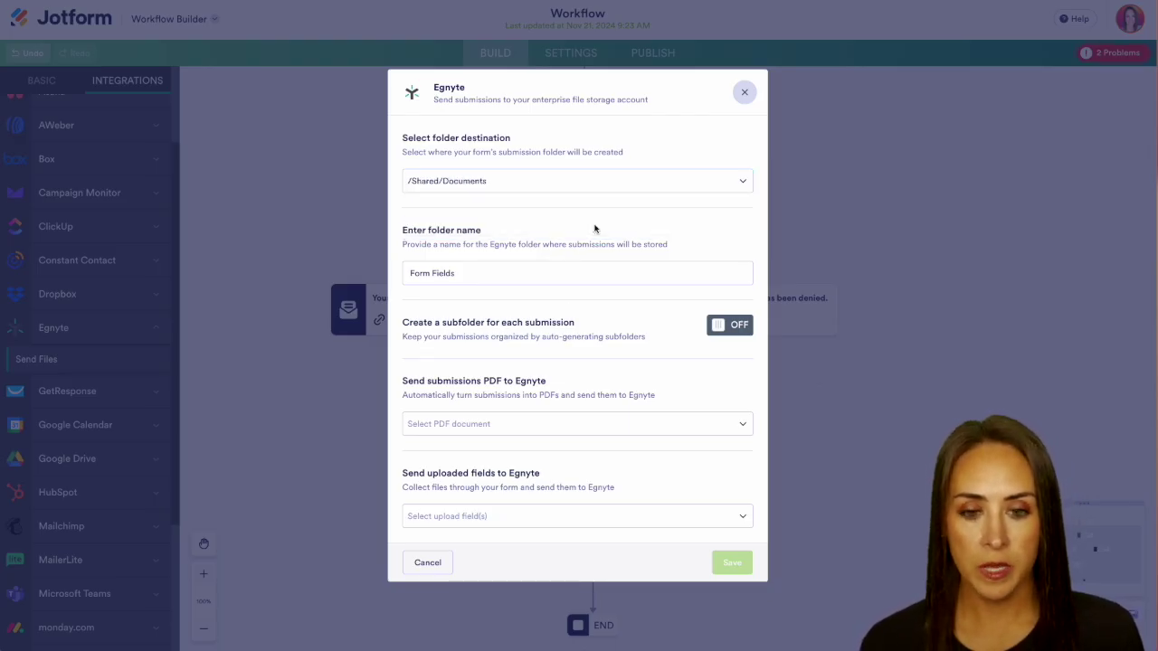
pyautogui.click(478, 268)
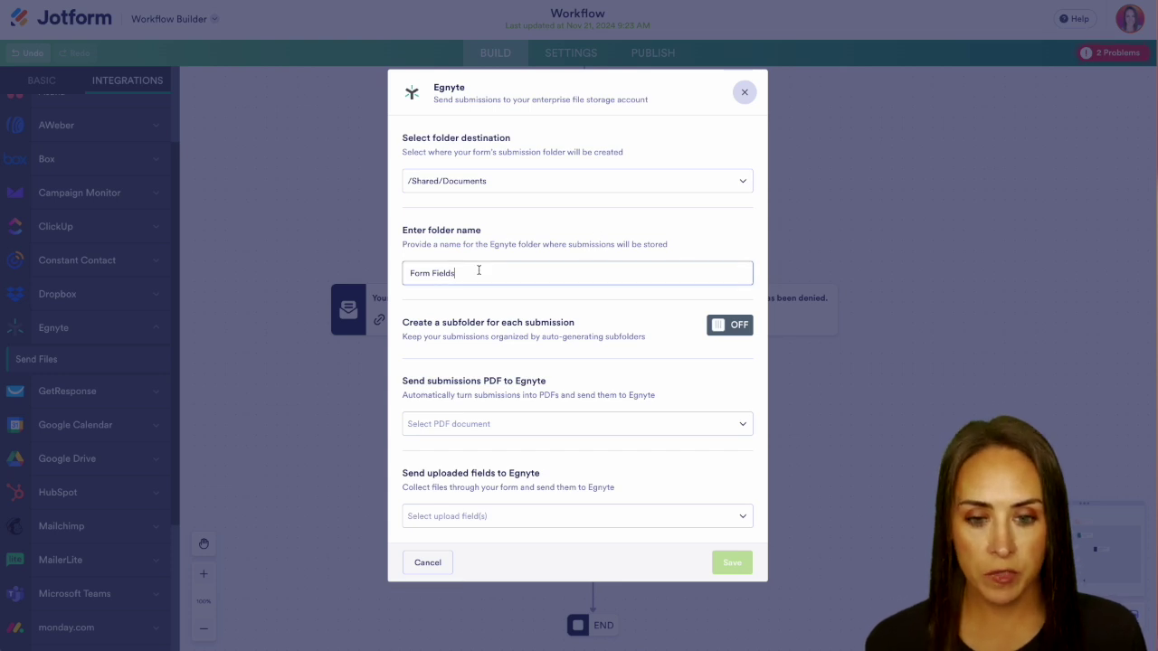
pyautogui.hotkey('ctrl', 'a')
pyautogui.write('F')
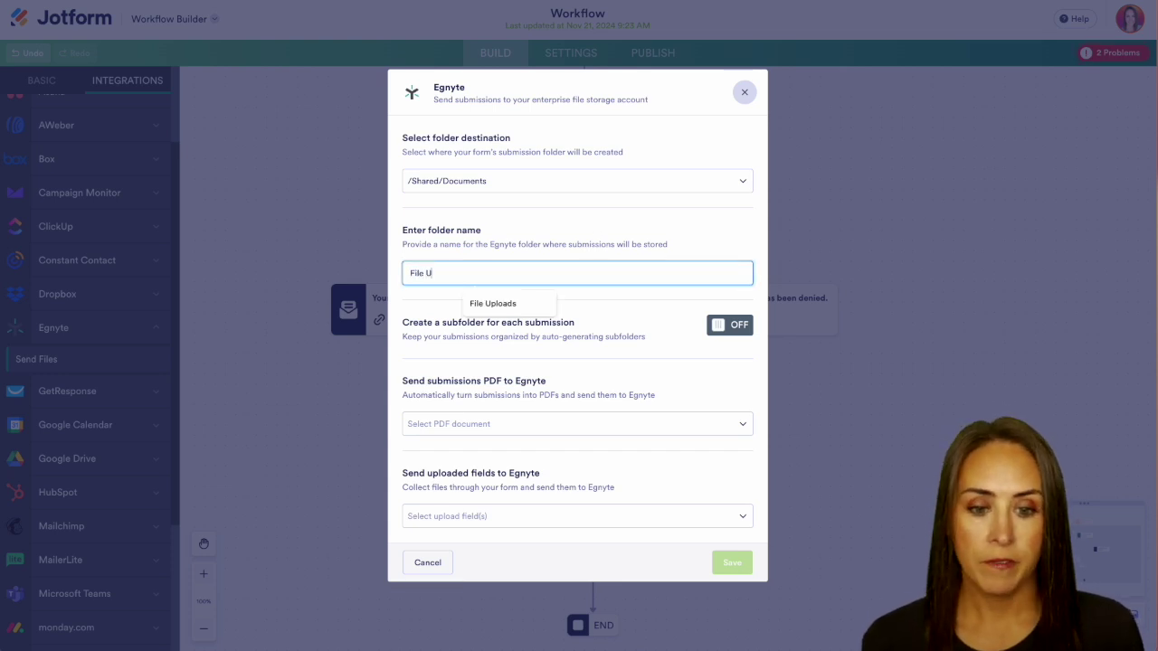
pyautogui.write('ile U')
pyautogui.click(511, 308)
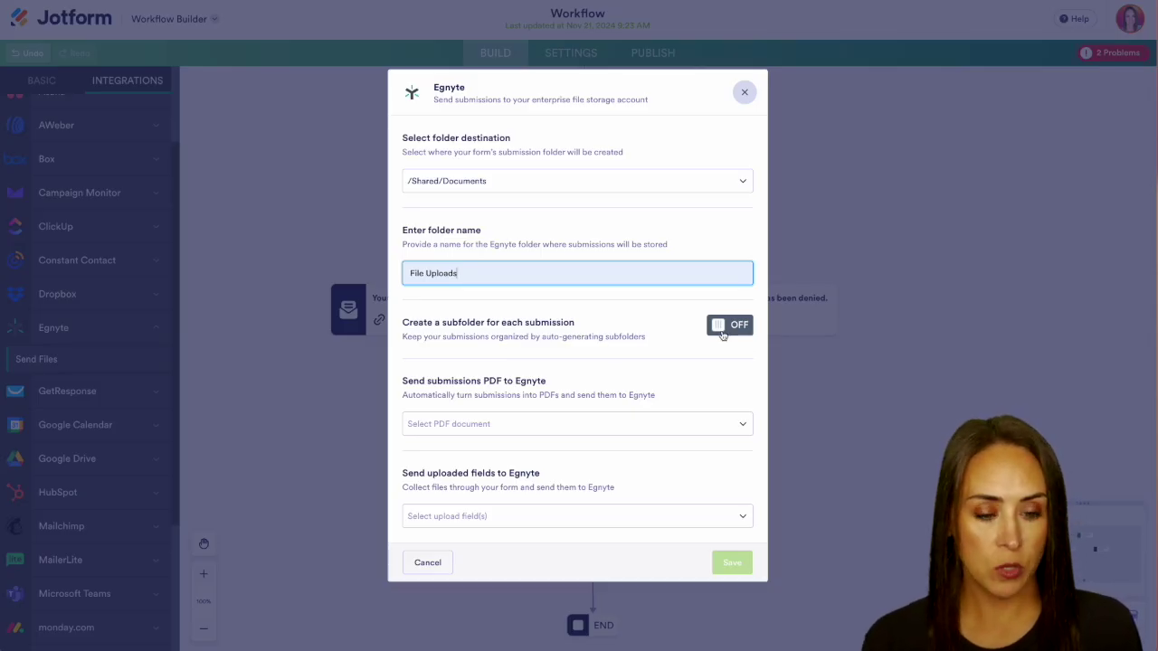
# - Enable a subfolder for each submission, named with the Name and Submission Date fields separated by a hyphen
pyautogui.click(728, 330)
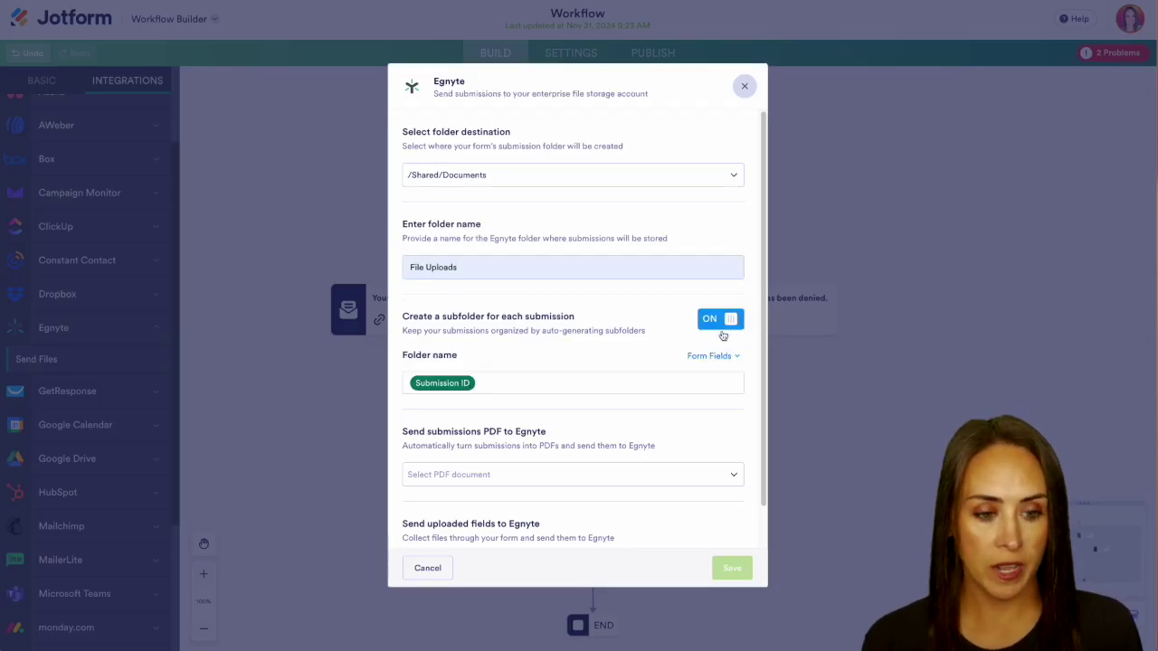
pyautogui.click(513, 383)
pyautogui.press('BackSpace')
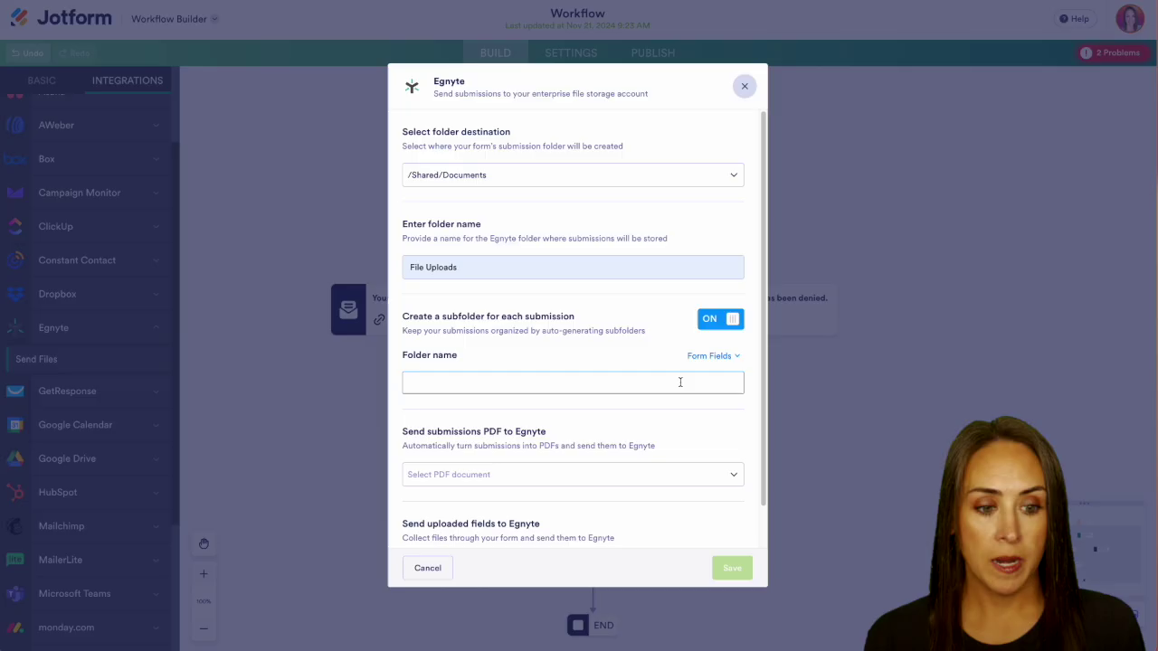
pyautogui.click(713, 361)
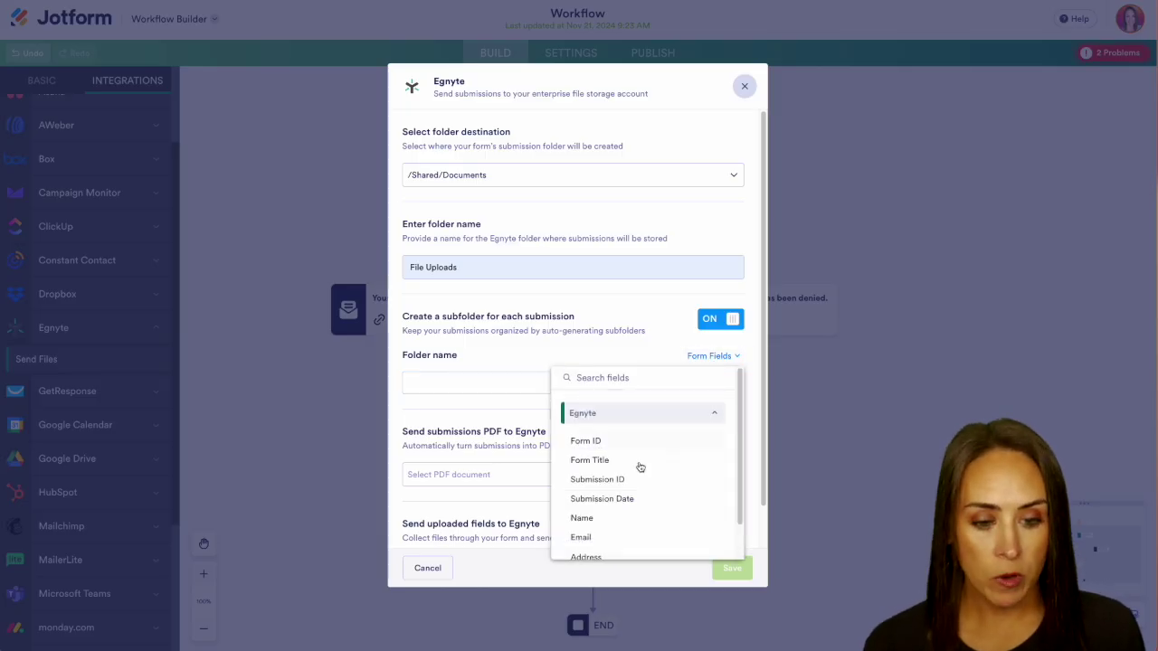
pyautogui.click(581, 515)
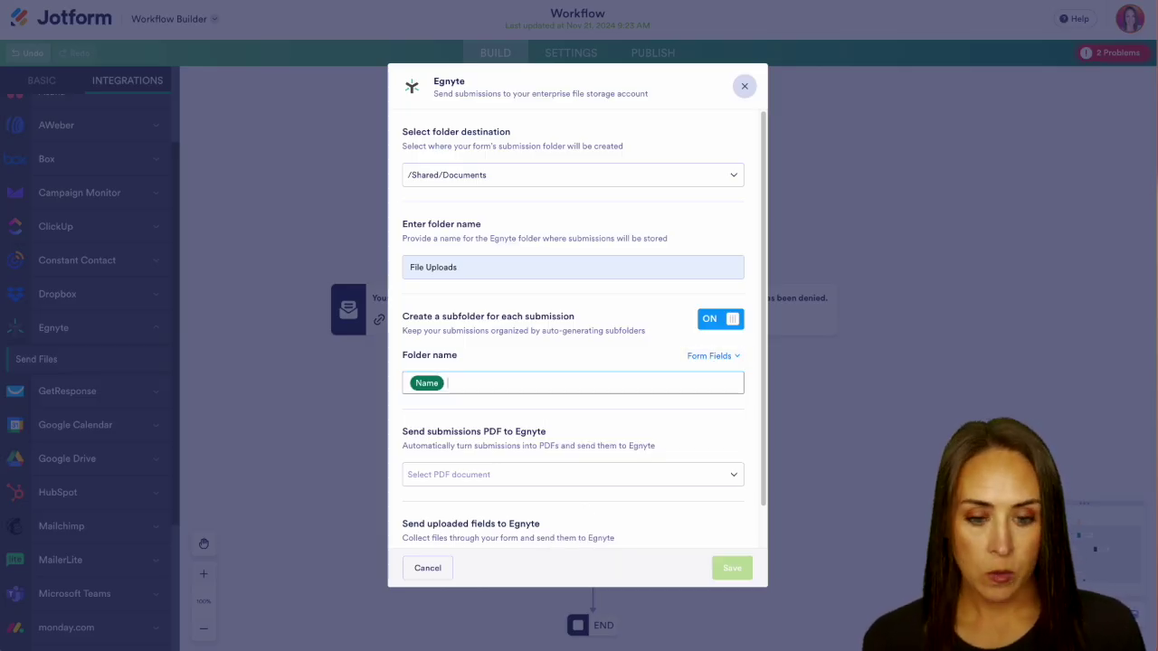
pyautogui.click(713, 357)
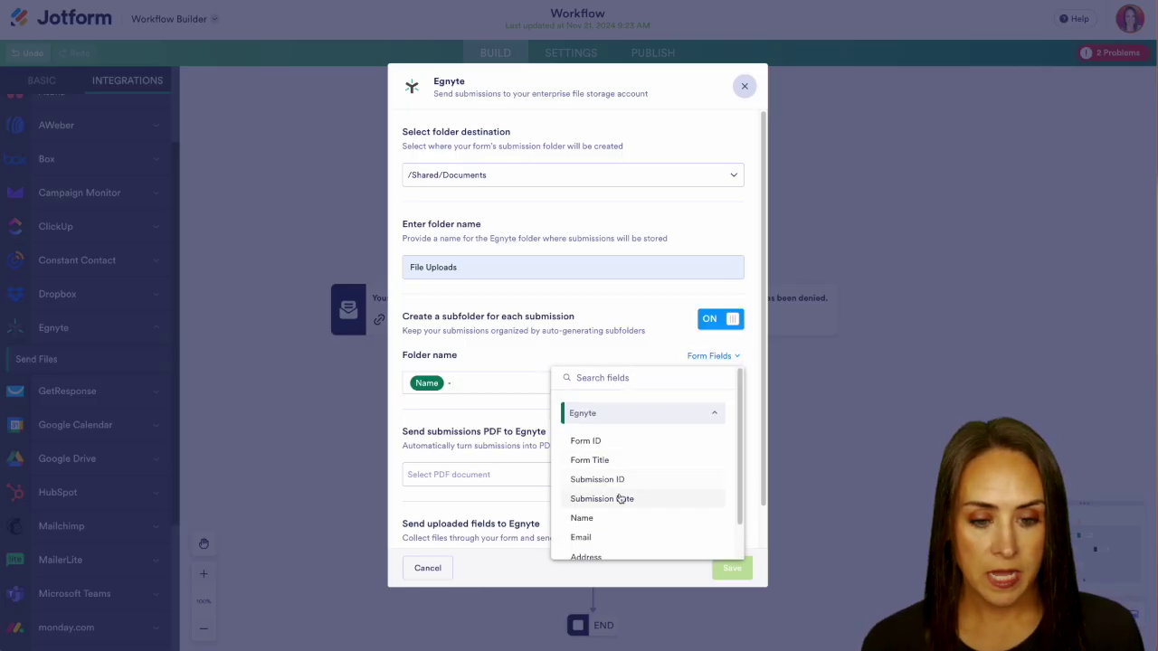
pyautogui.click(625, 499)
# - Choose New Document as the submission PDF and File Upload as the uploaded field for Egnyte, and save the integration
pyautogui.scroll(-1, 639, 432)
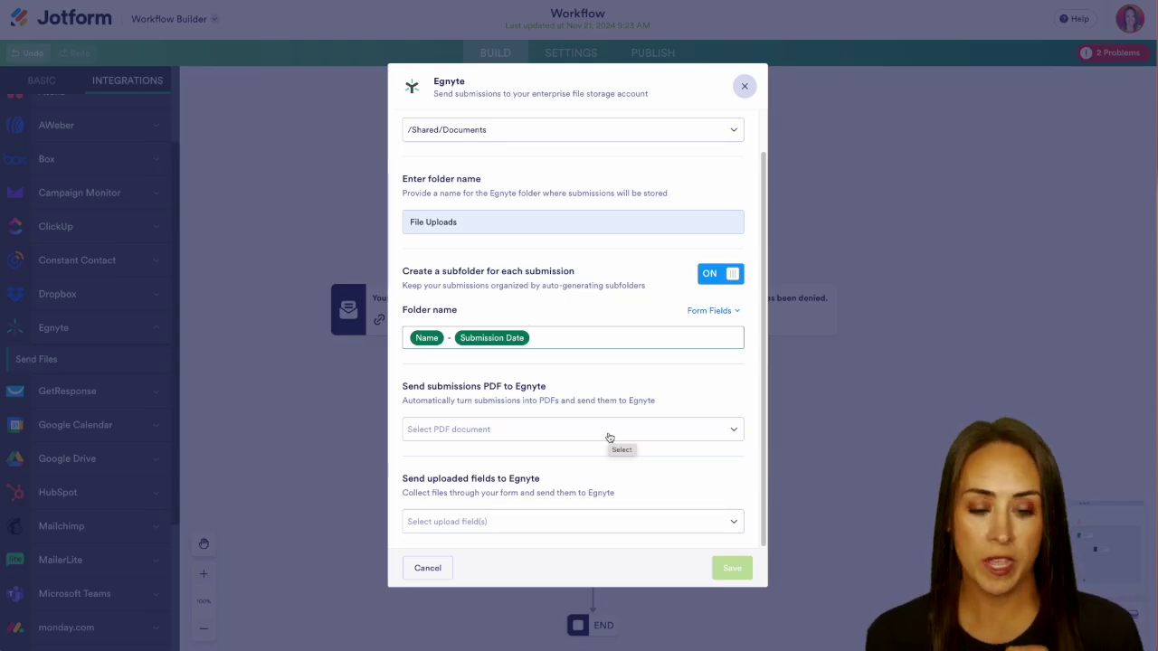
pyautogui.click(610, 438)
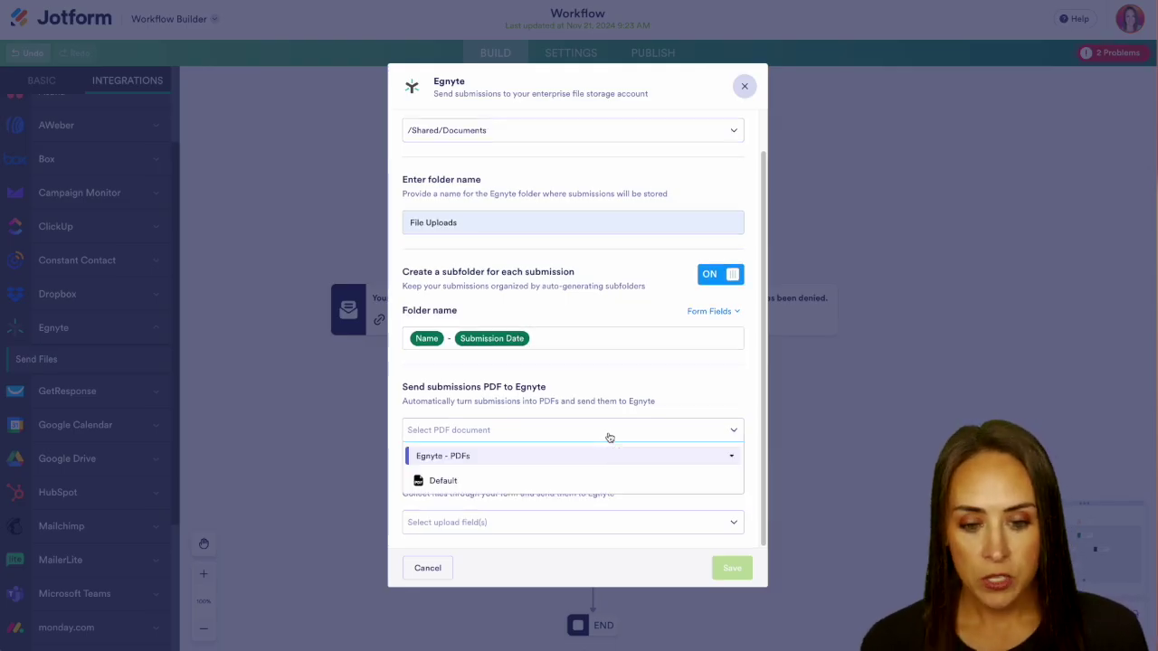
pyautogui.click(464, 482)
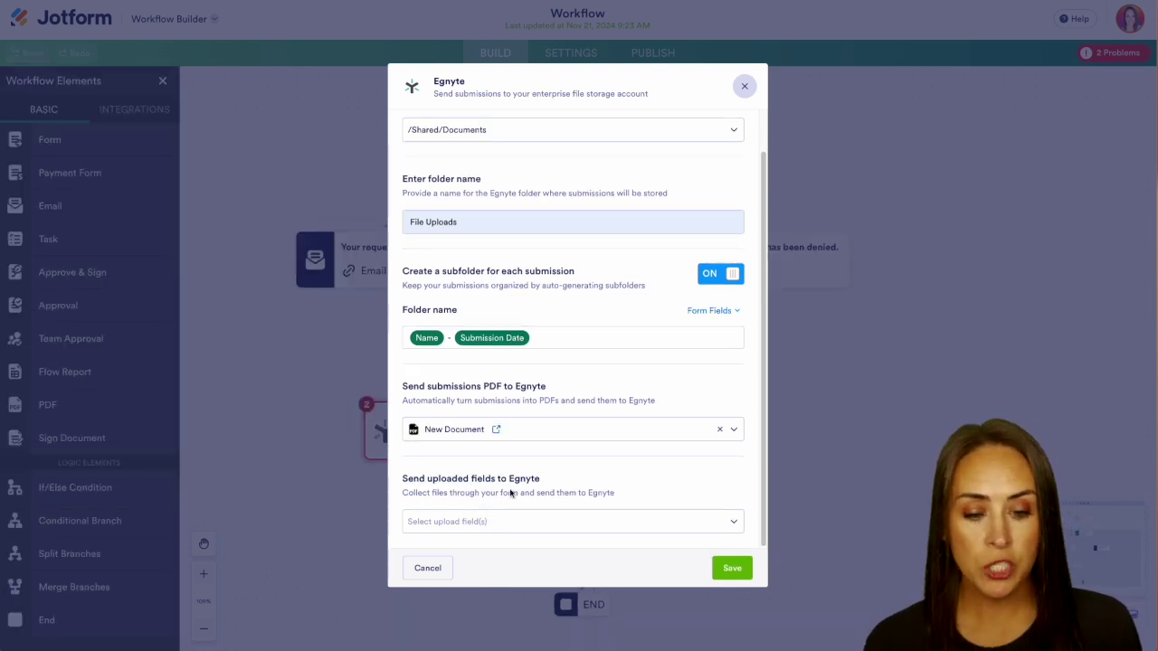
pyautogui.click(509, 522)
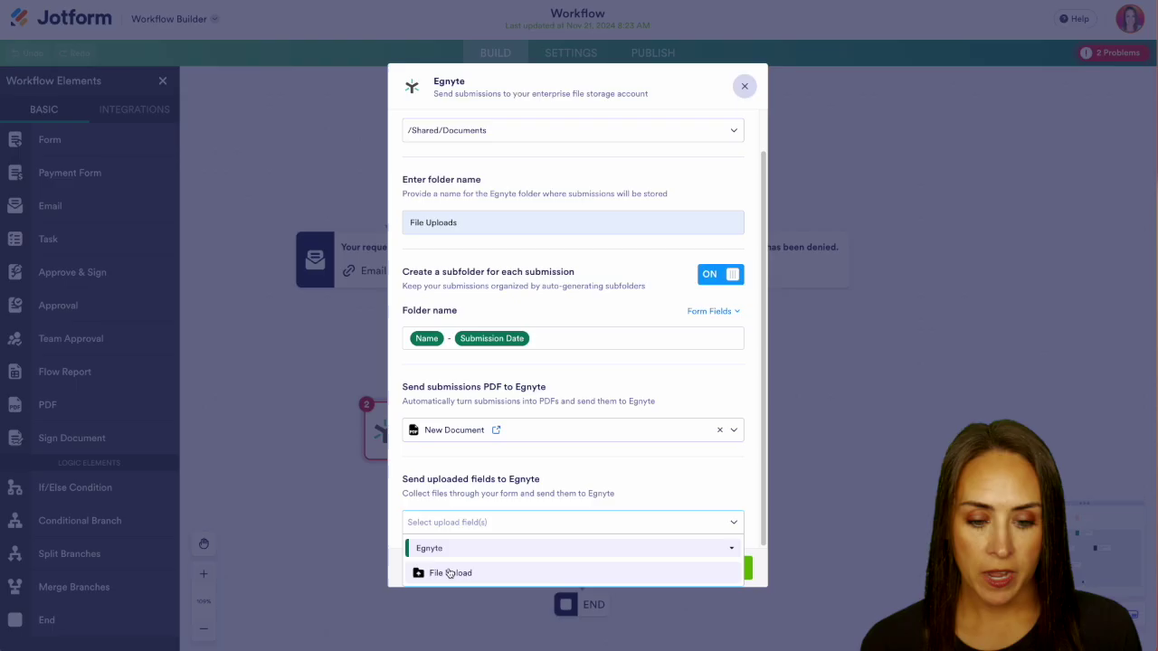
pyautogui.click(450, 572)
pyautogui.click(561, 492)
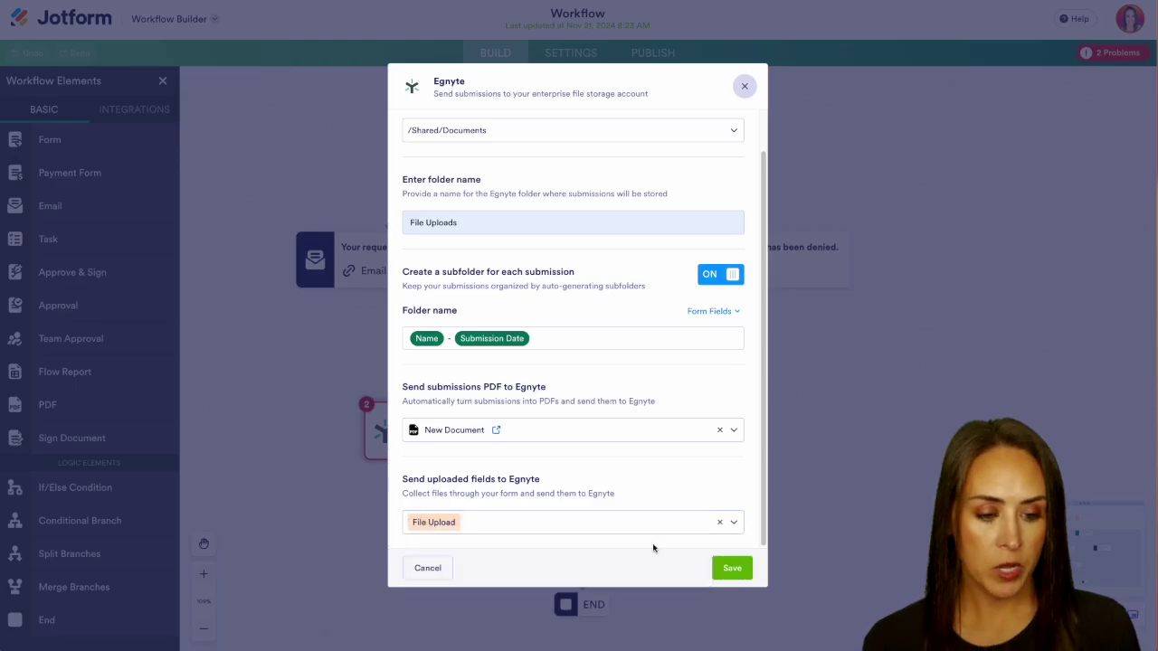
pyautogui.click(740, 570)
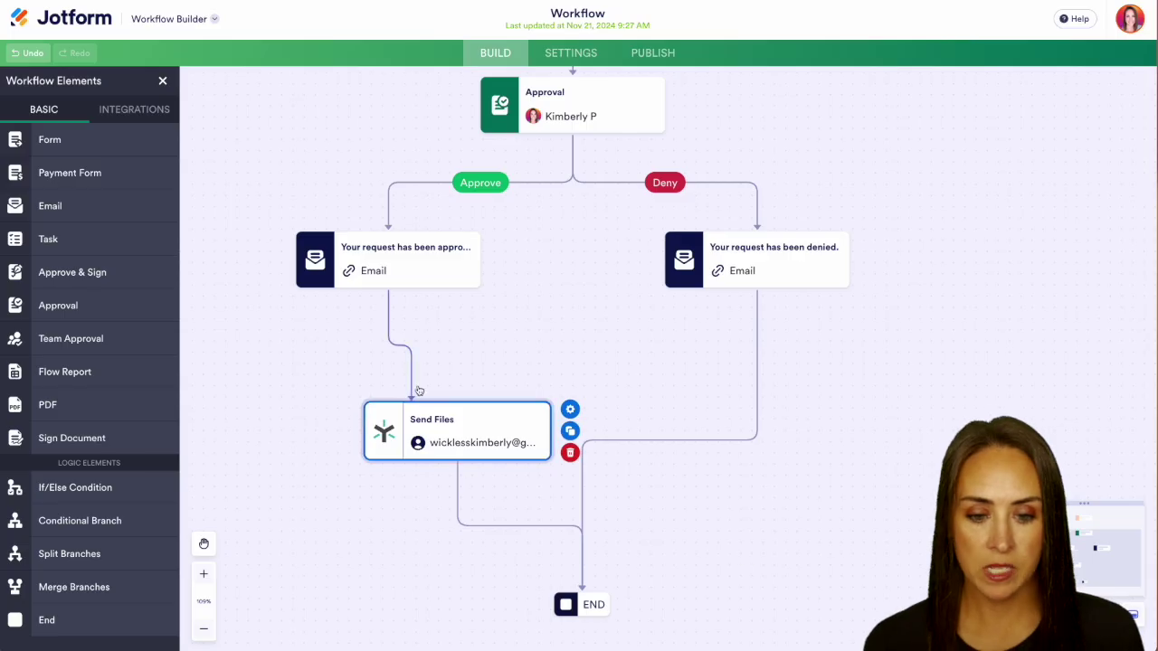
# - Open the published form in a new tab and submit a test entry with contact details and Full Team Spreadsheet.xlsx as the file upload
pyautogui.scroll(3, 636, 271)
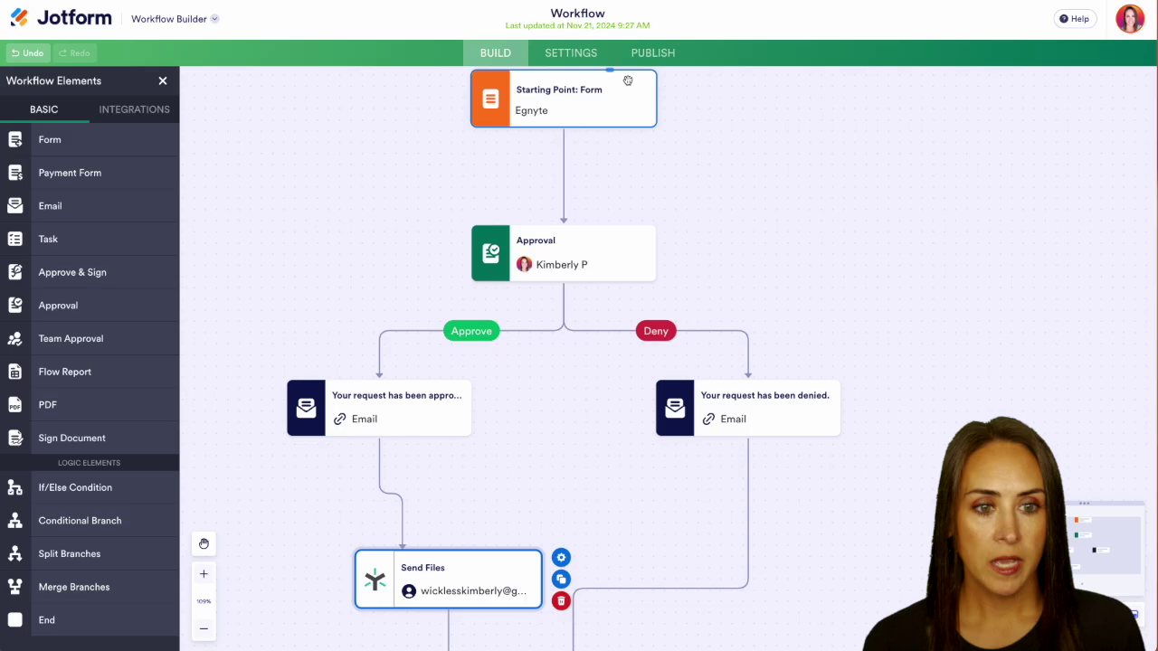
pyautogui.click(650, 53)
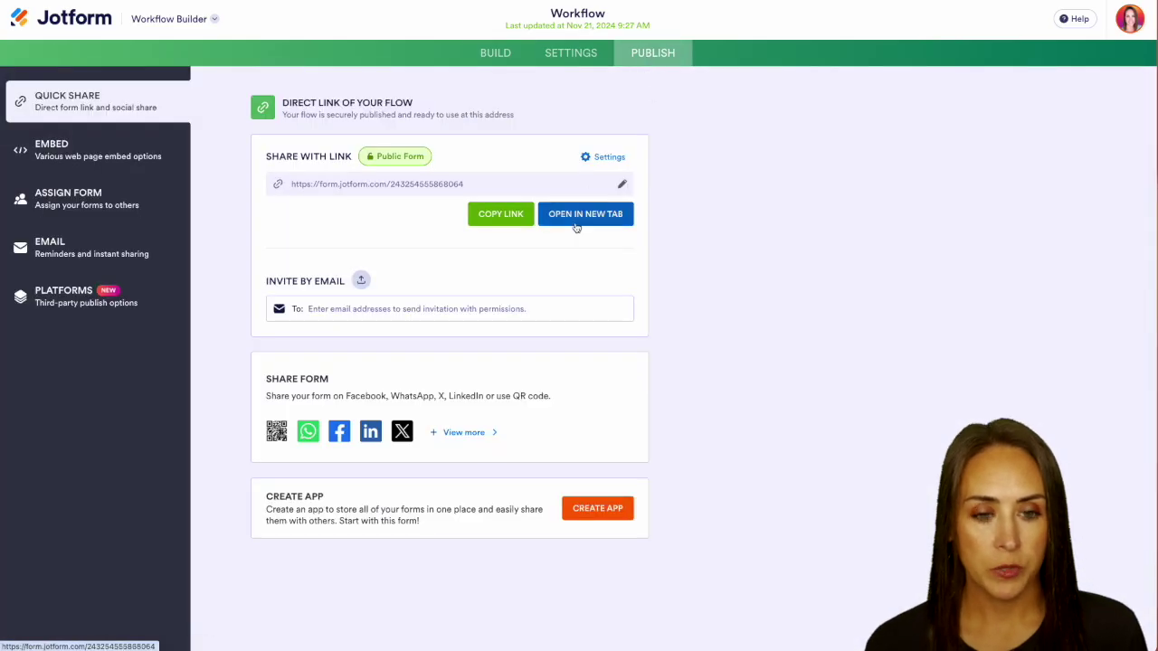
pyautogui.click(575, 222)
pyautogui.click(404, 179)
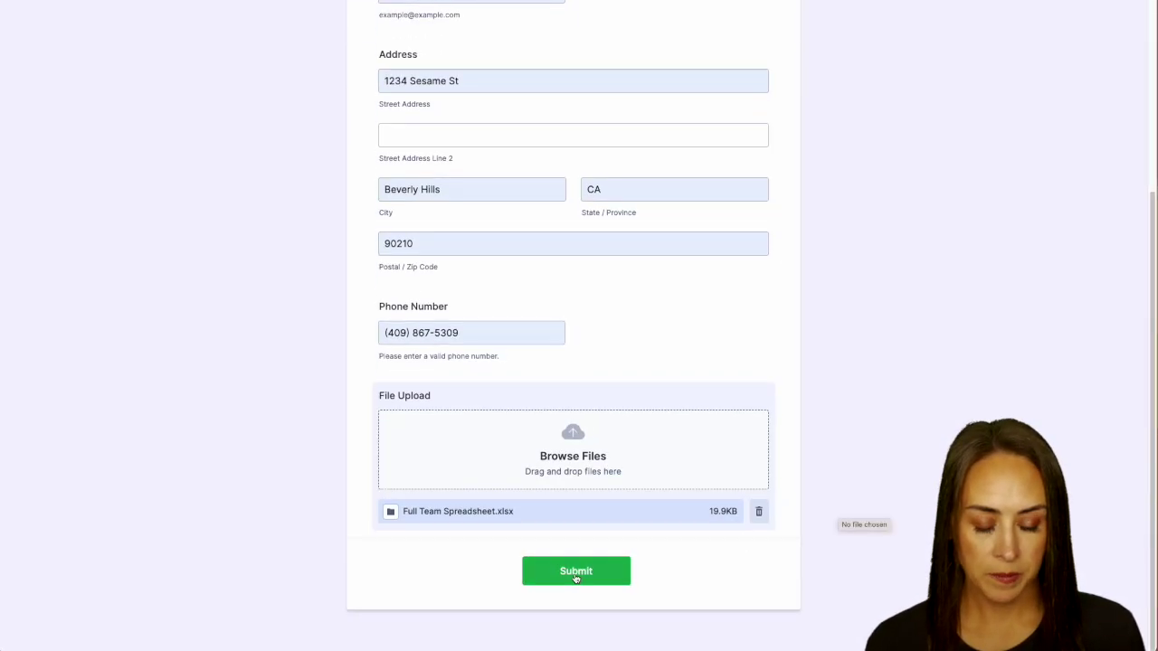
pyautogui.click(576, 572)
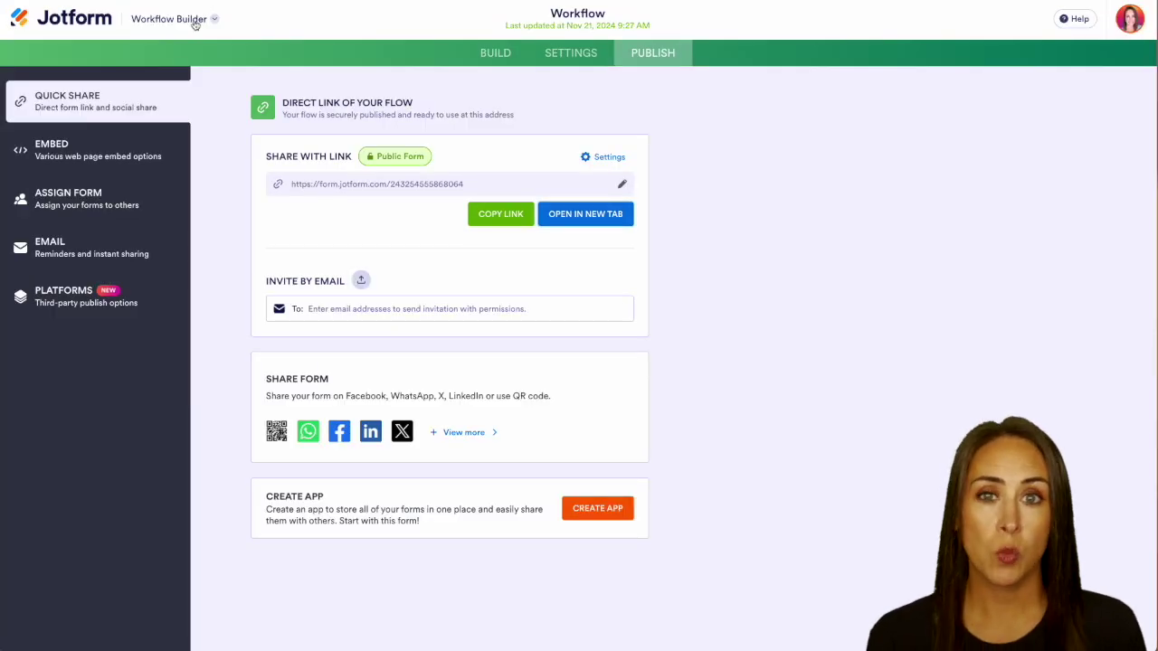
# - Open the form's Inbox, approve the test submission at its approval step and review the workflow progress below it
pyautogui.click(195, 24)
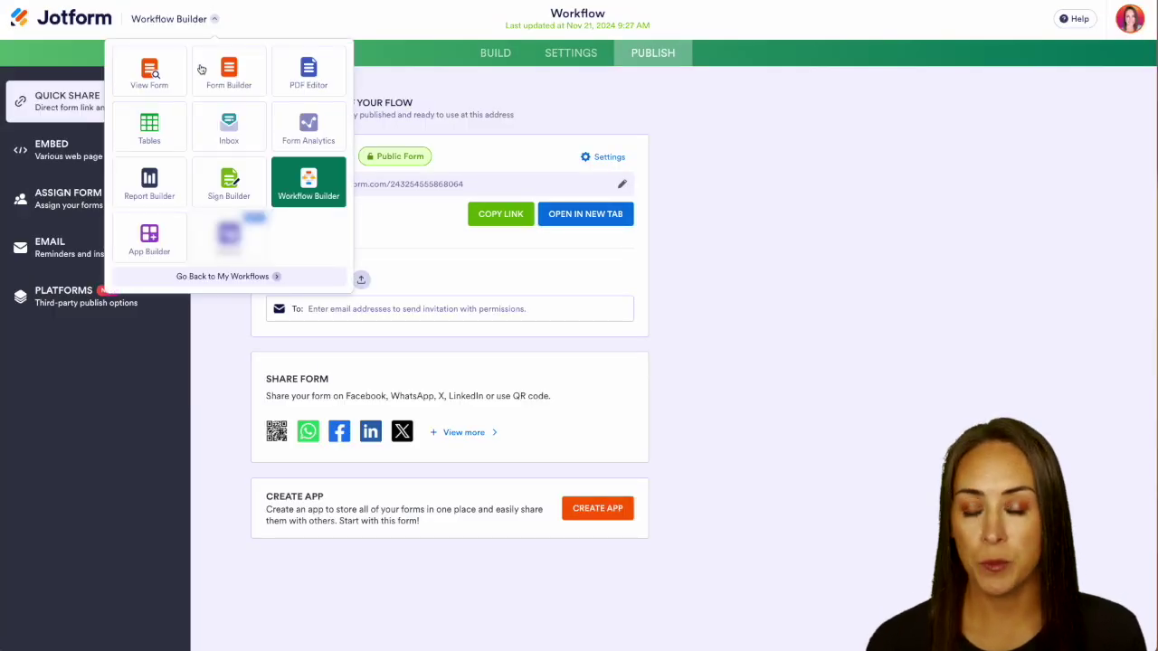
pyautogui.click(230, 123)
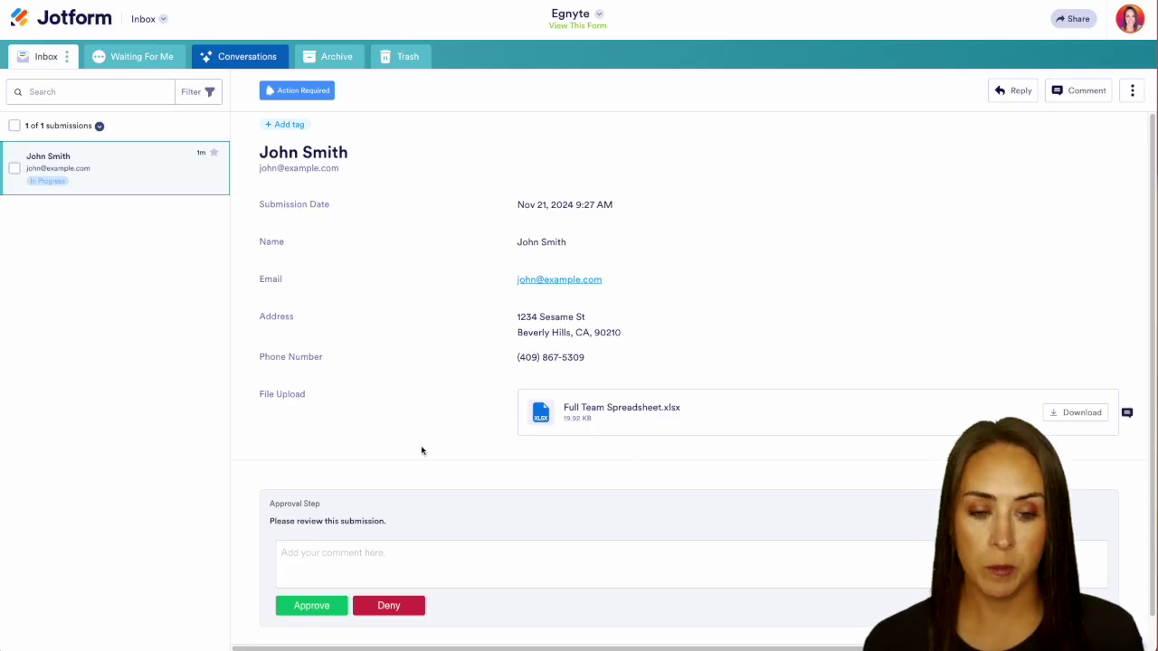
pyautogui.scroll(-1, 622, 479)
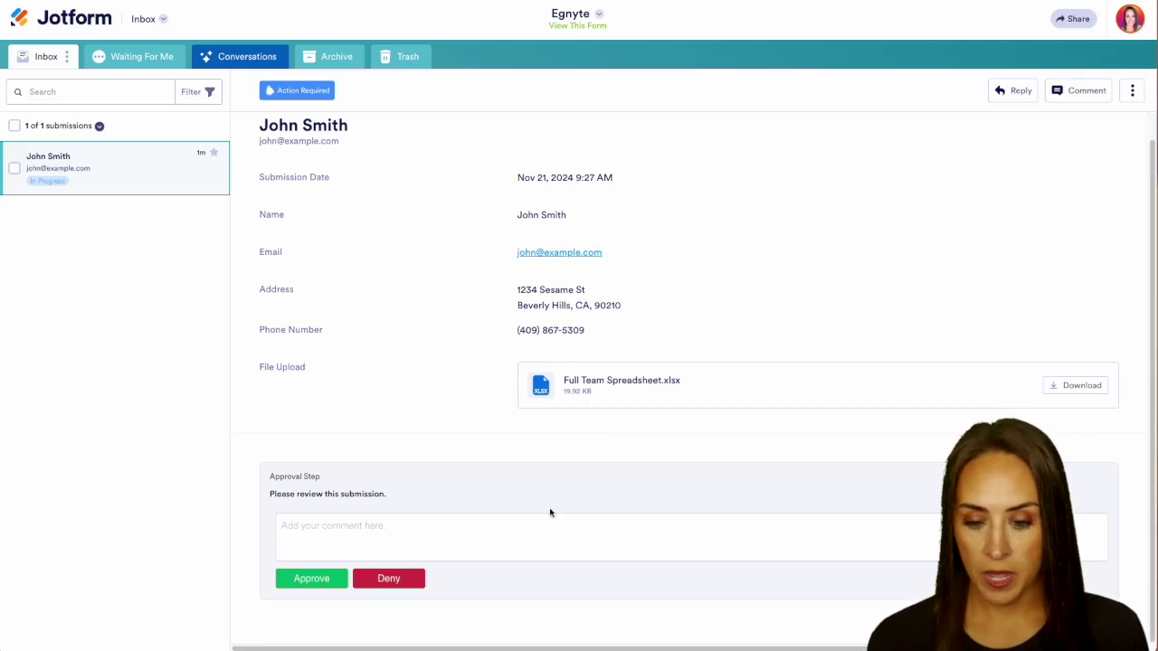
pyautogui.click(307, 579)
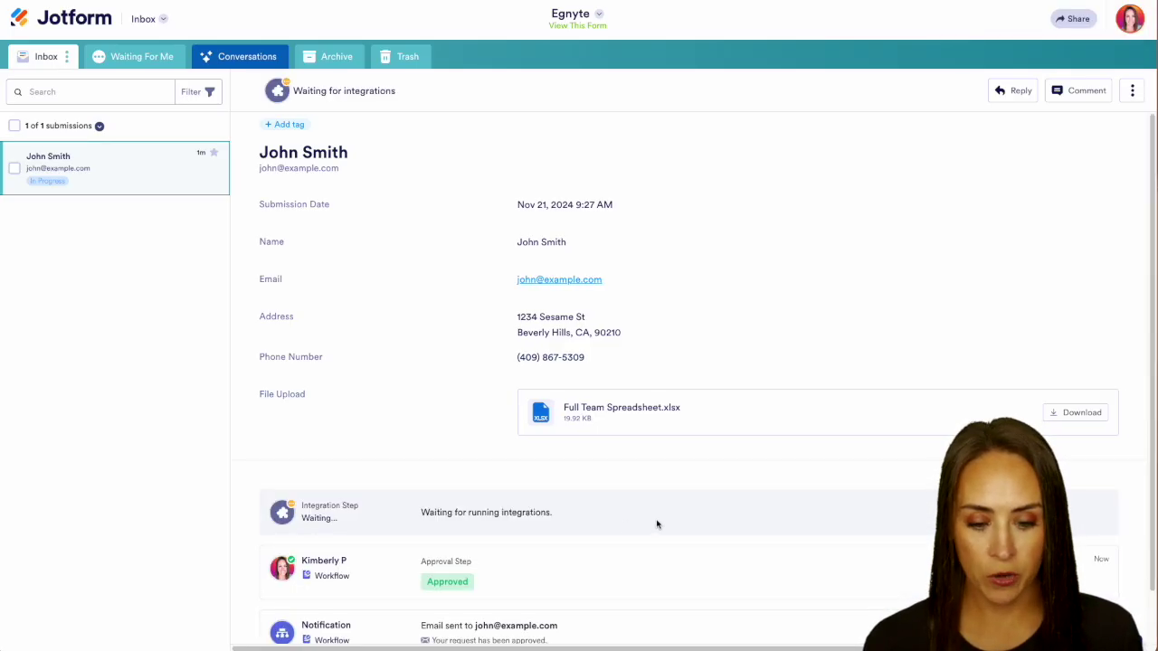
pyautogui.scroll(-1, 657, 525)
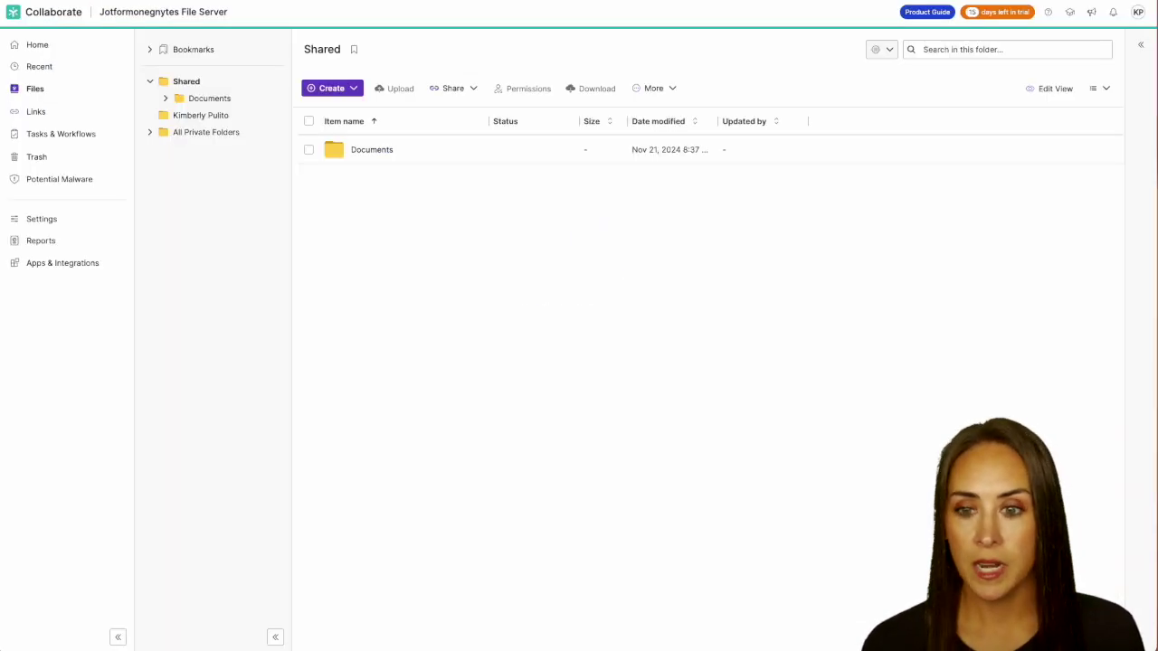
# - In Egnyte, browse to Shared/Documents/File Uploads and open the test submission's subfolder to check the transferred files
pyautogui.click(199, 102)
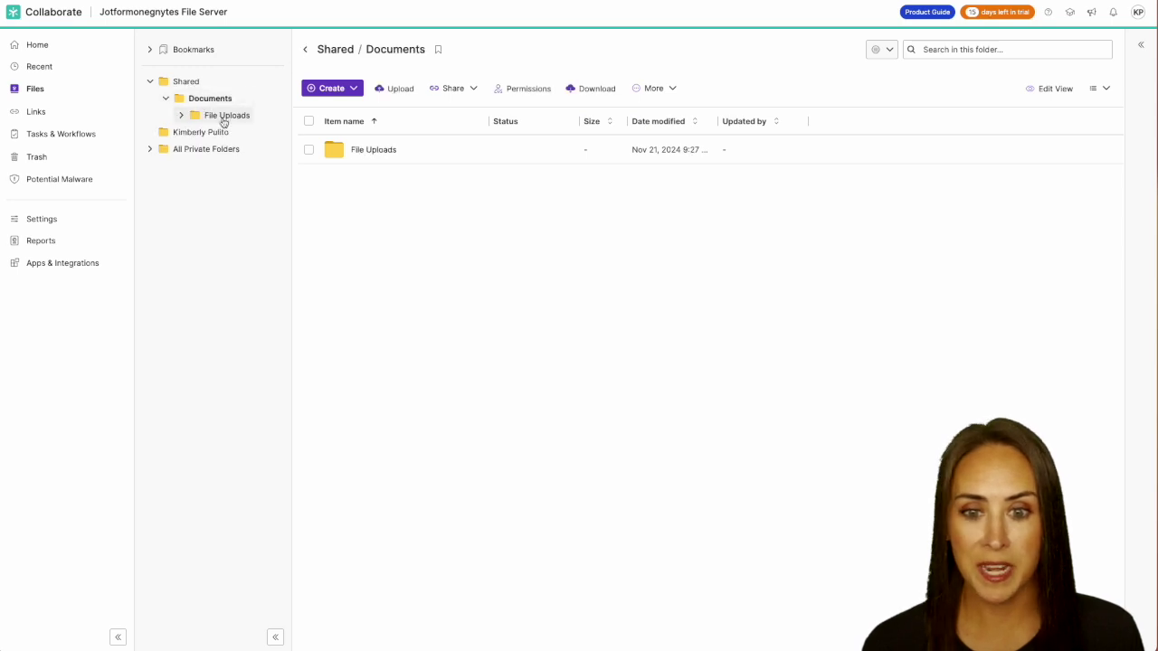
pyautogui.click(377, 156)
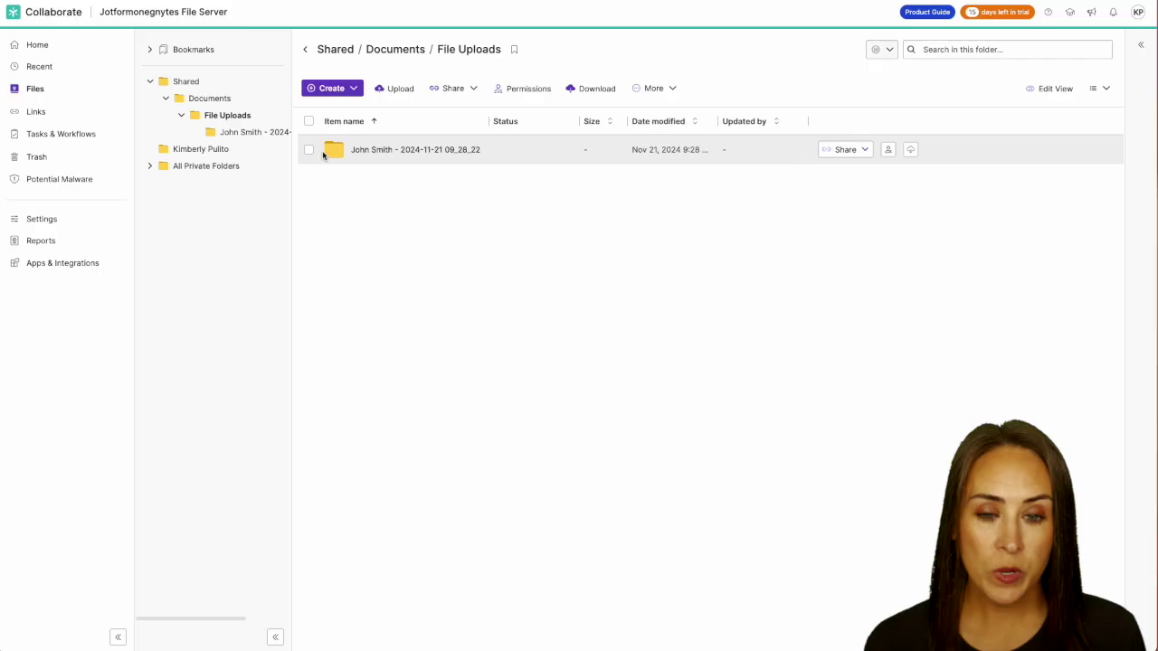
pyautogui.click(386, 152)
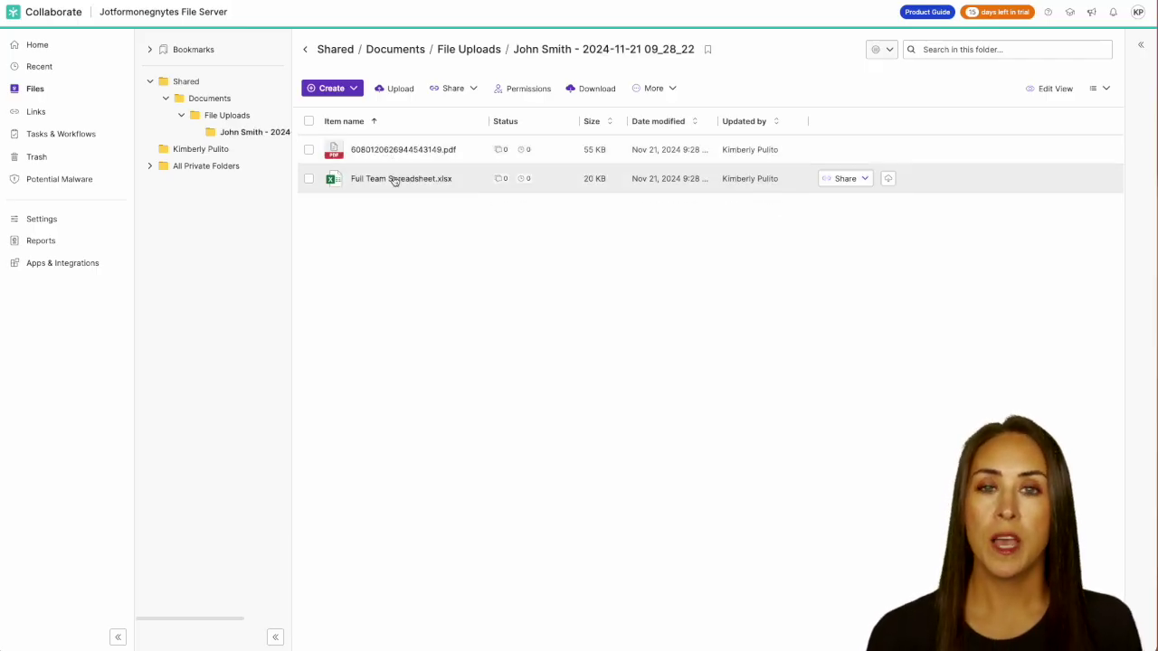